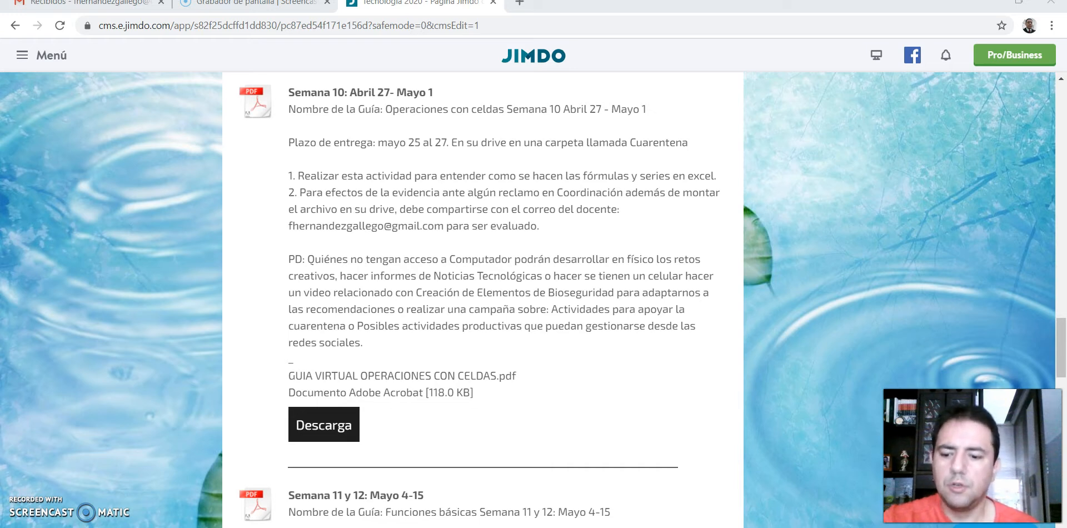
# Switch to the Word guide and examine its formula syntax, example formula and rules for writing formulas.
pyautogui.hotkey('alt', 'Tab')
pyautogui.hotkey('alt', 'Tab')
pyautogui.hotkey('alt', 'Tab')
pyautogui.hotkey('alt', 'Tab')
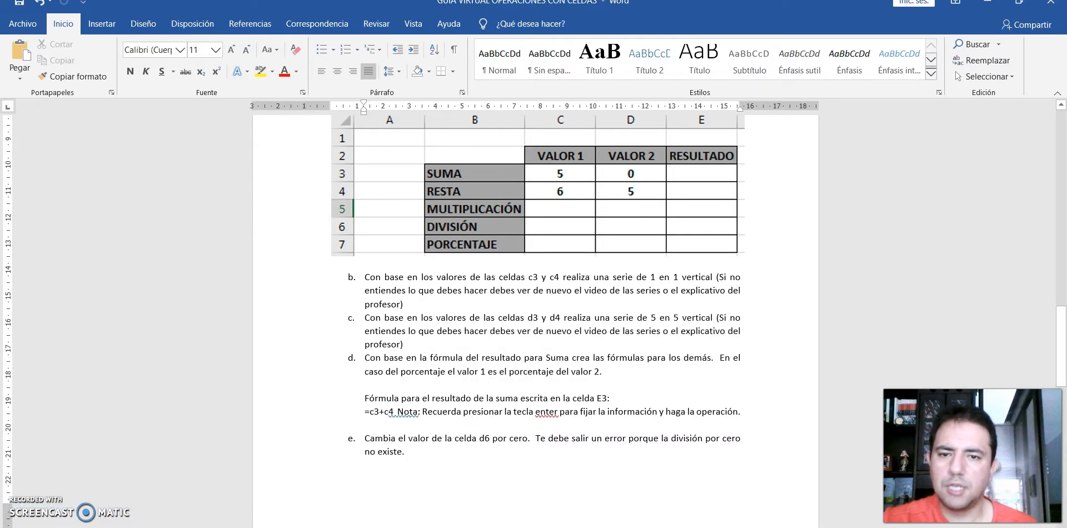
pyautogui.scroll(5, 120, 520)
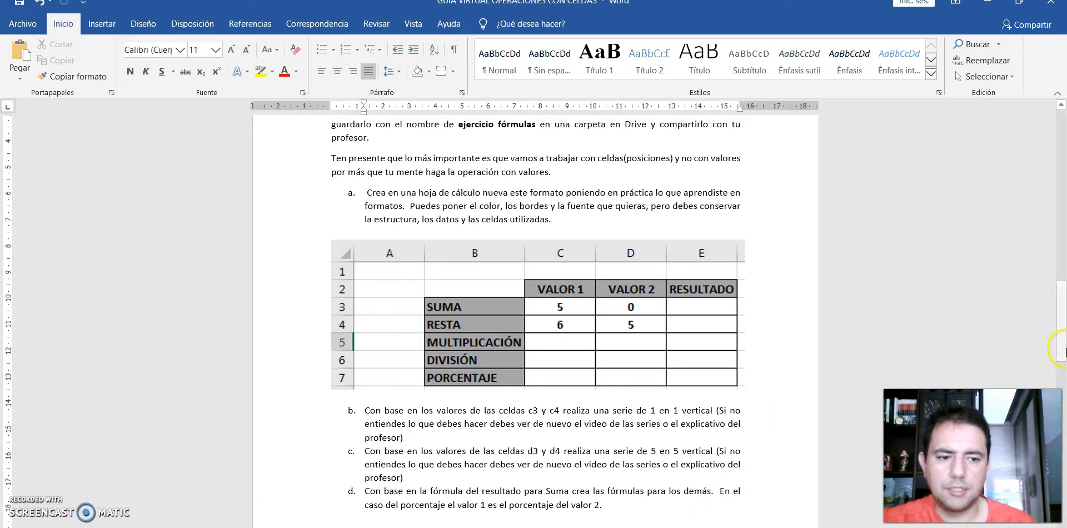
pyautogui.moveTo(1064, 340); pyautogui.dragTo(1063, 211)
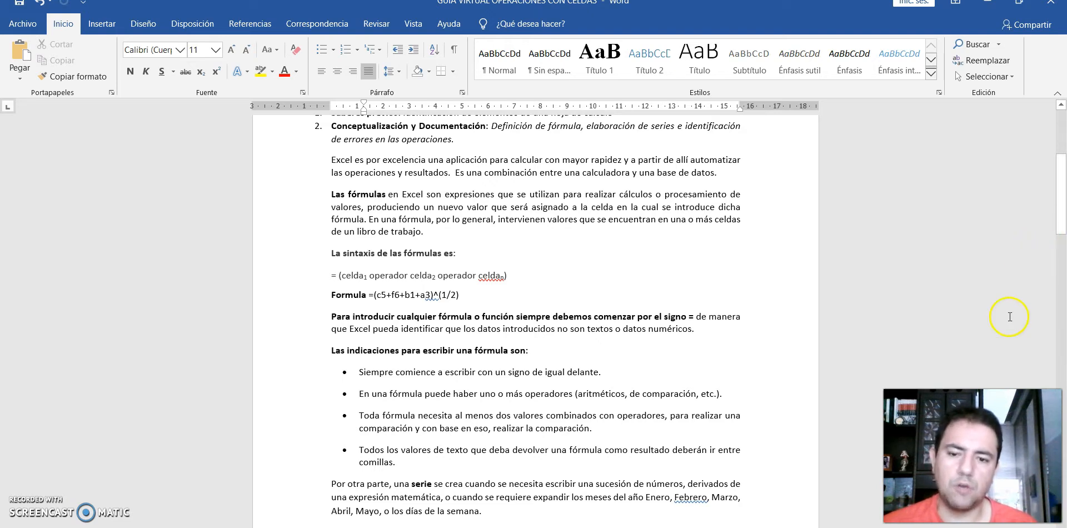
pyautogui.moveTo(438, 293); pyautogui.dragTo(434, 293)
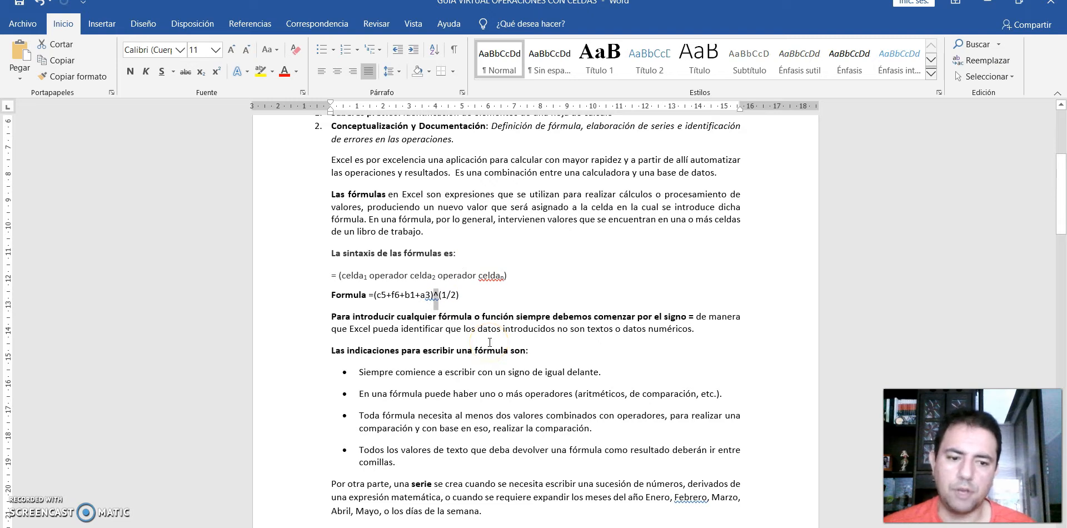
pyautogui.scroll(-4, 523, 351)
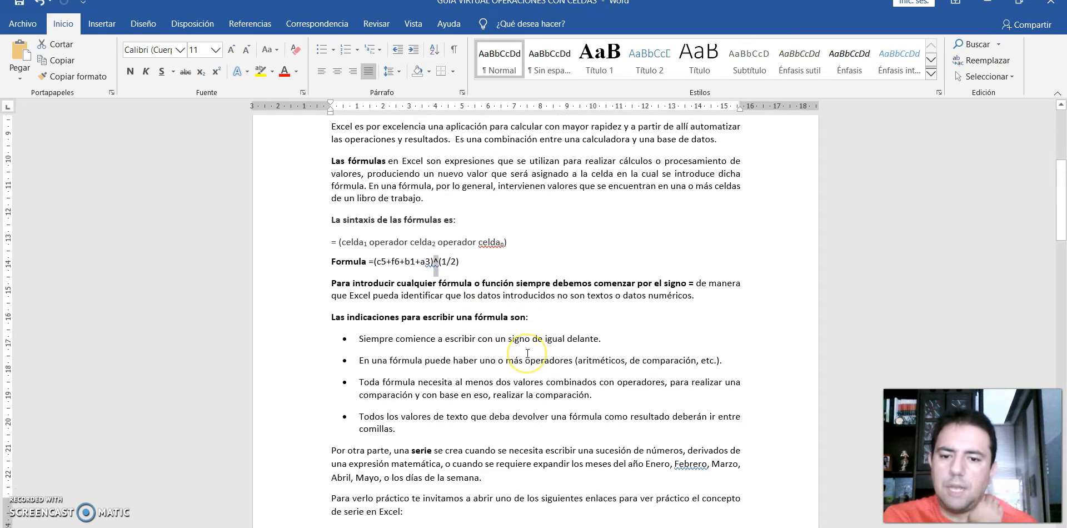
# Examine the guide's explanation of series and the instructions for the mini-calculator exercise.
pyautogui.click(446, 351)
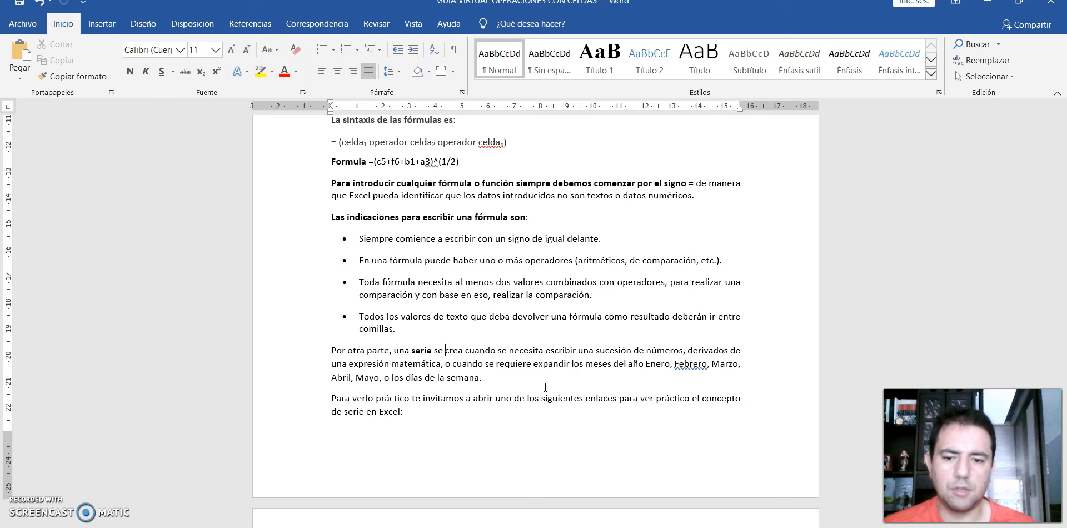
pyautogui.scroll(-10, 545, 387)
pyautogui.click(532, 409)
pyautogui.scroll(-7, 532, 409)
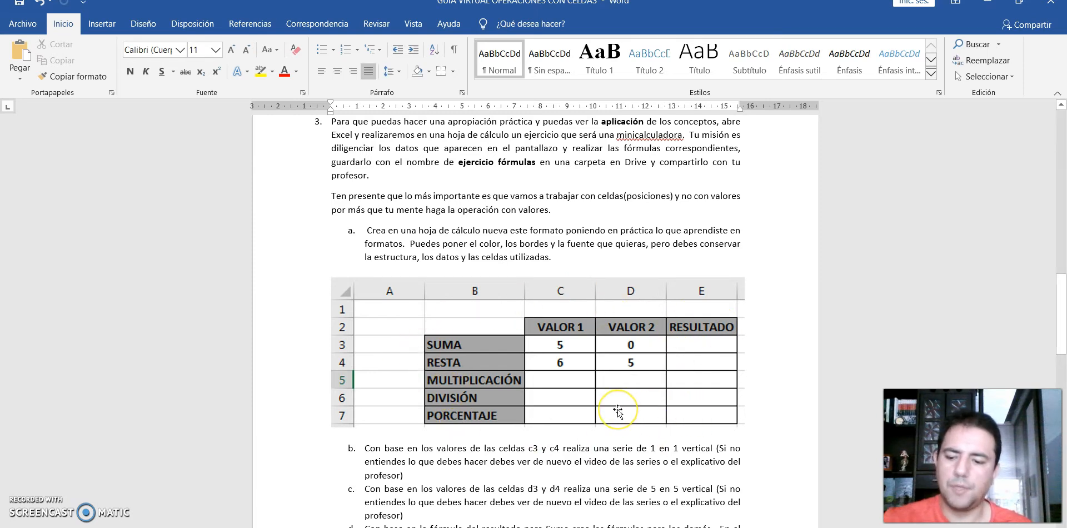
# Compare the Word guide's exercise table and series instructions with the Excel workbook, finishing in Excel.
pyautogui.hotkey('alt', 'Tab')
pyautogui.press('Tab')
pyautogui.press('Tab')
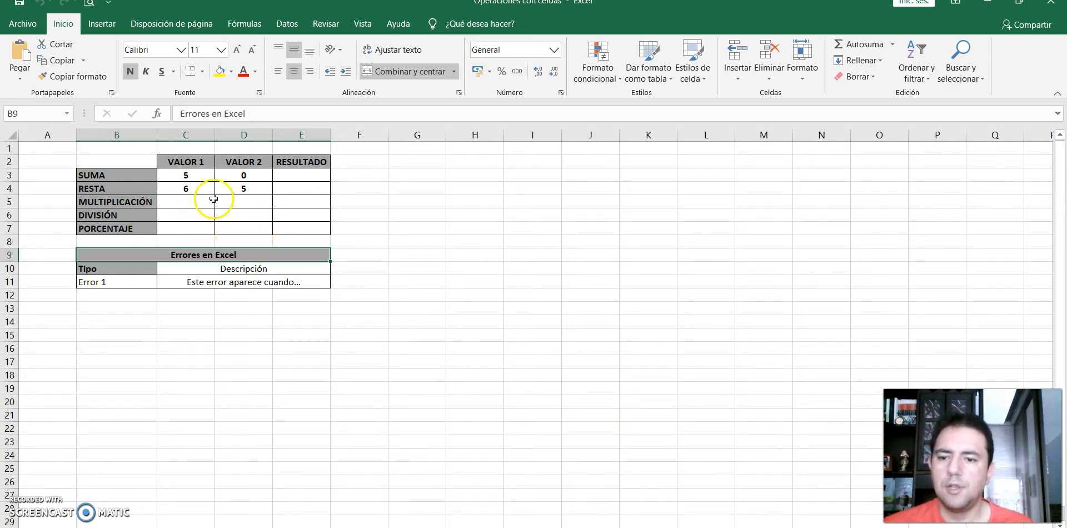
pyautogui.hotkey('alt', 'Tab')
pyautogui.scroll(-2, 455, 342)
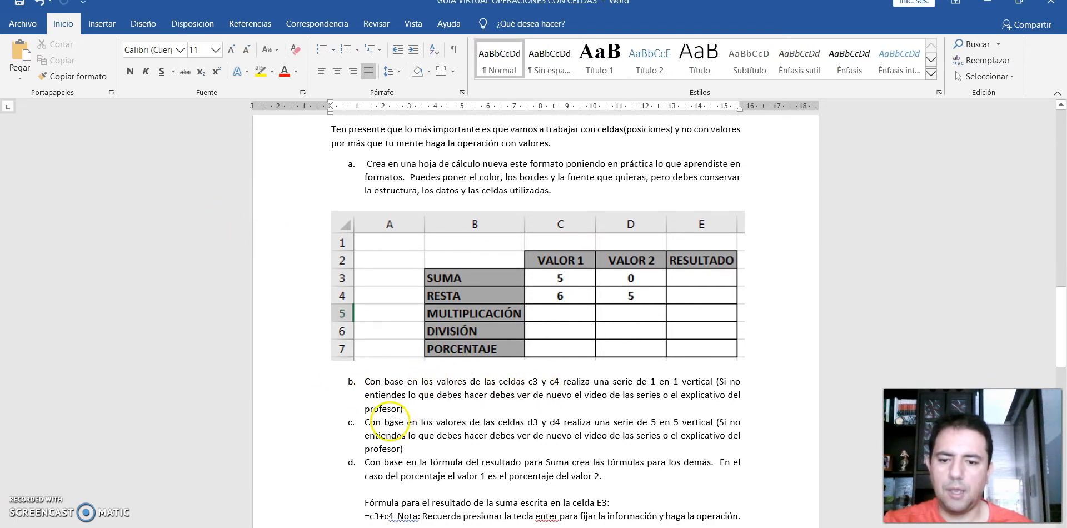
pyautogui.scroll(-2, 445, 439)
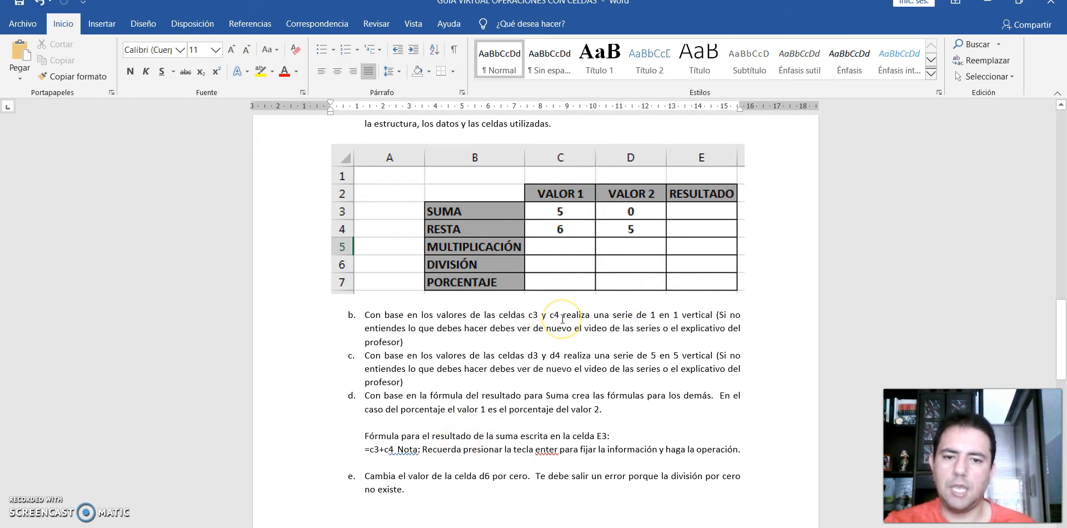
pyautogui.hotkey('alt', 'Tab')
# Fill the VALOR 1 series from C3:C4 down to C7 in increments of 1.
pyautogui.click(199, 175)
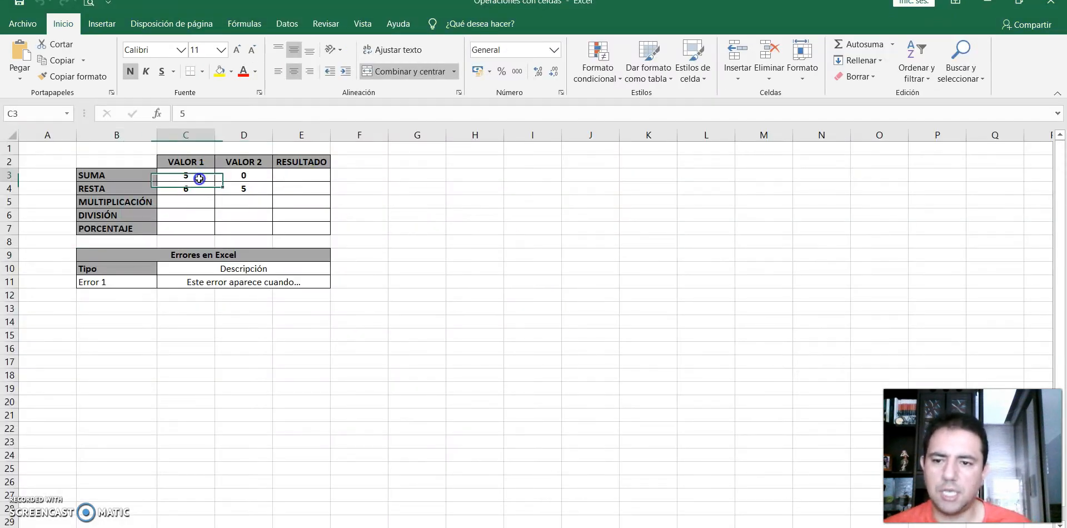
pyautogui.moveTo(199, 175); pyautogui.dragTo(200, 190)
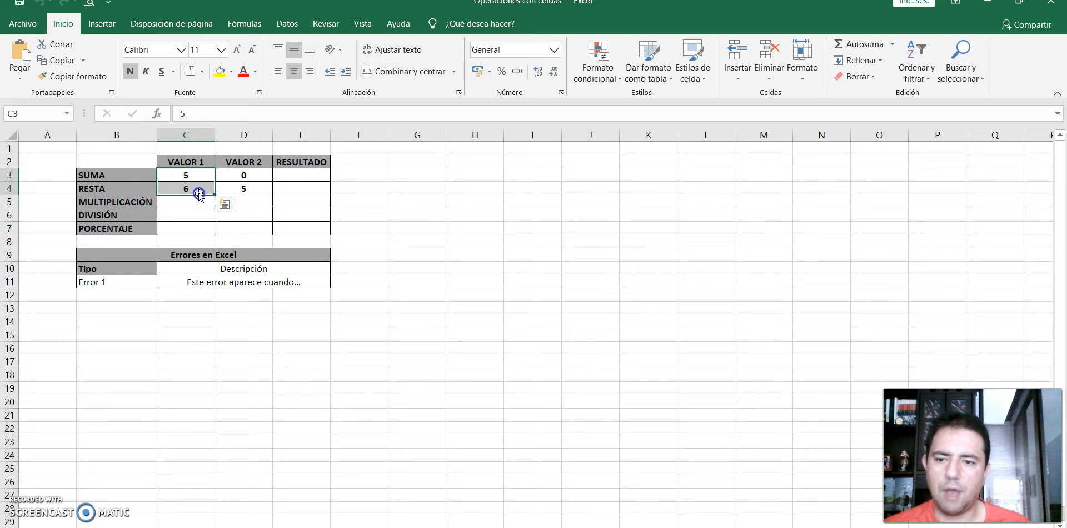
pyautogui.click(450, 244)
pyautogui.moveTo(181, 176); pyautogui.dragTo(182, 191)
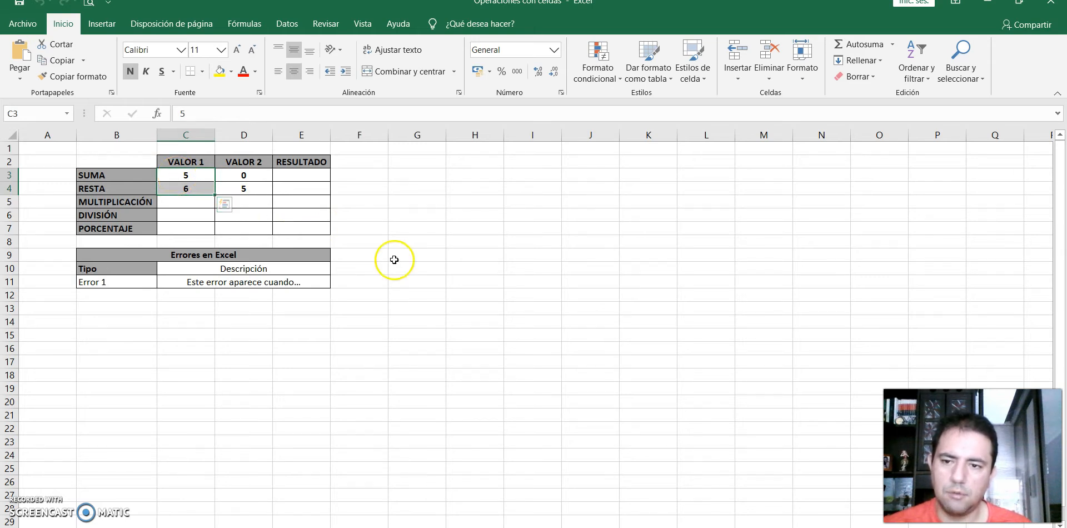
pyautogui.click(458, 293)
pyautogui.click(182, 177)
pyautogui.moveTo(183, 177); pyautogui.dragTo(183, 190)
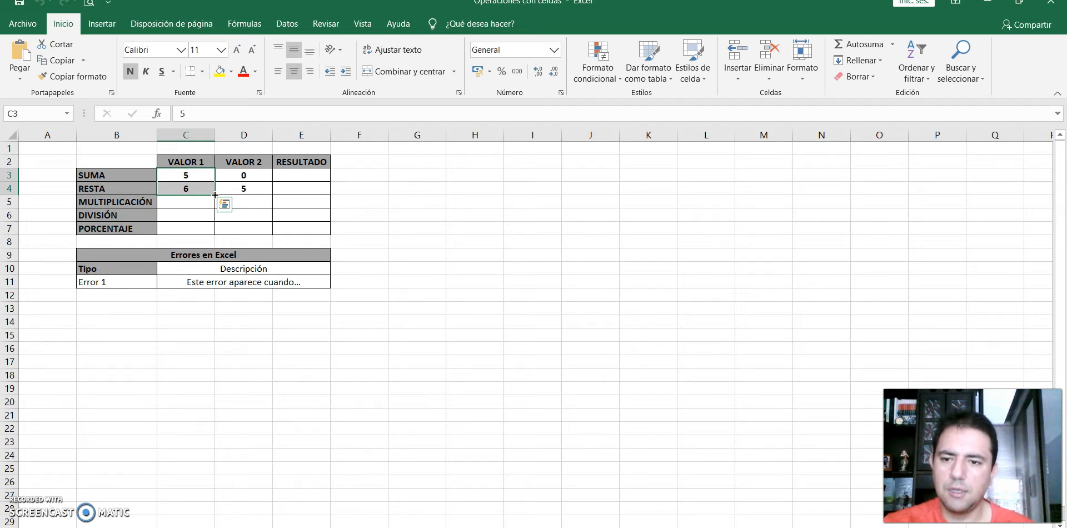
pyautogui.moveTo(215, 194); pyautogui.dragTo(211, 234)
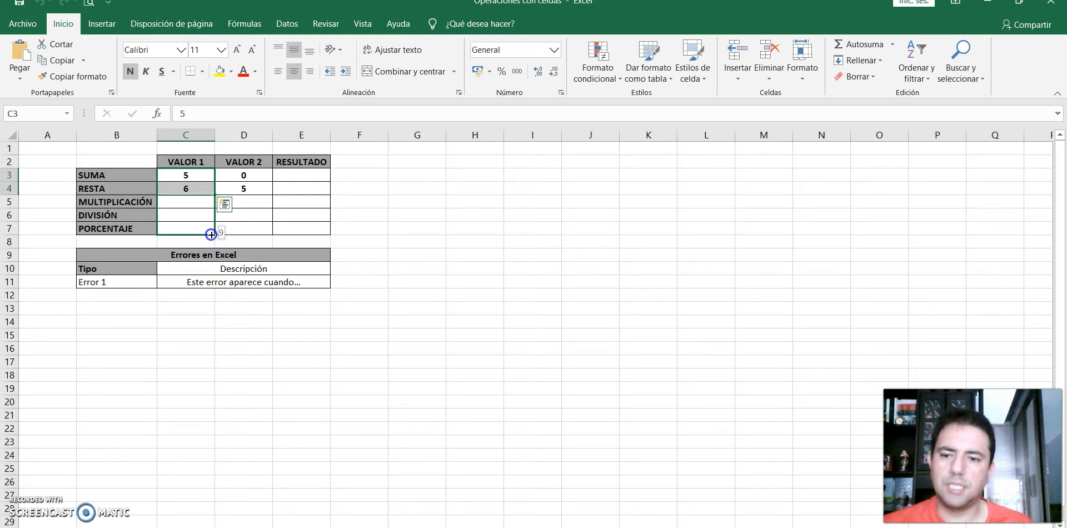
pyautogui.moveTo(211, 234); pyautogui.dragTo(212, 235)
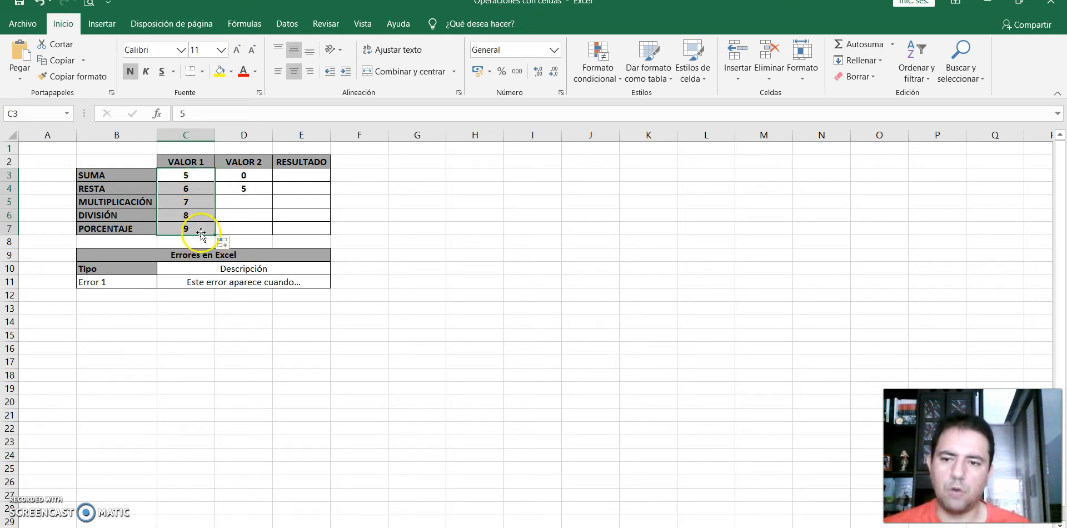
# Fill the VALOR 2 series from D3:D4 down to D7 in increments of 5.
pyautogui.click(262, 178)
pyautogui.moveTo(262, 178); pyautogui.dragTo(267, 192)
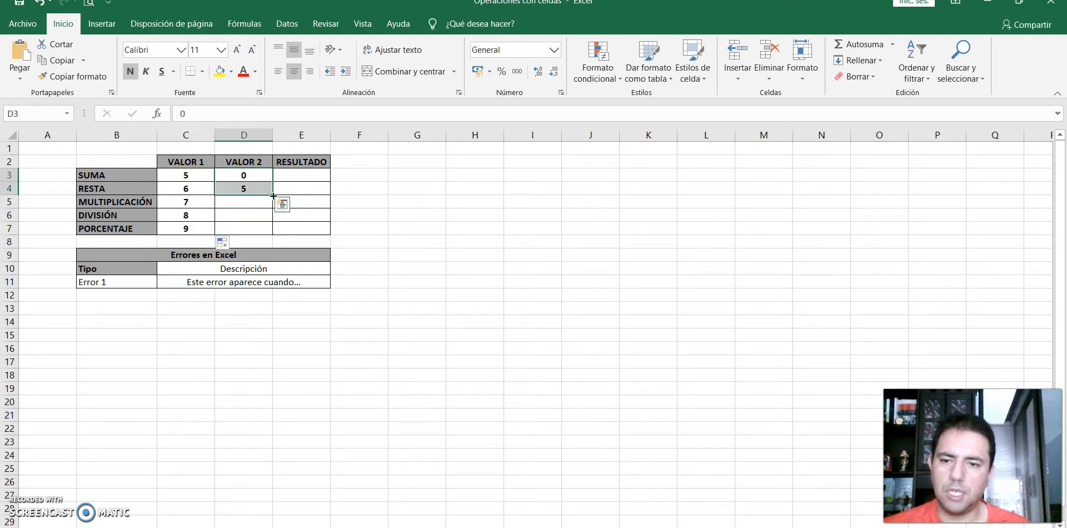
pyautogui.moveTo(273, 196); pyautogui.dragTo(270, 232)
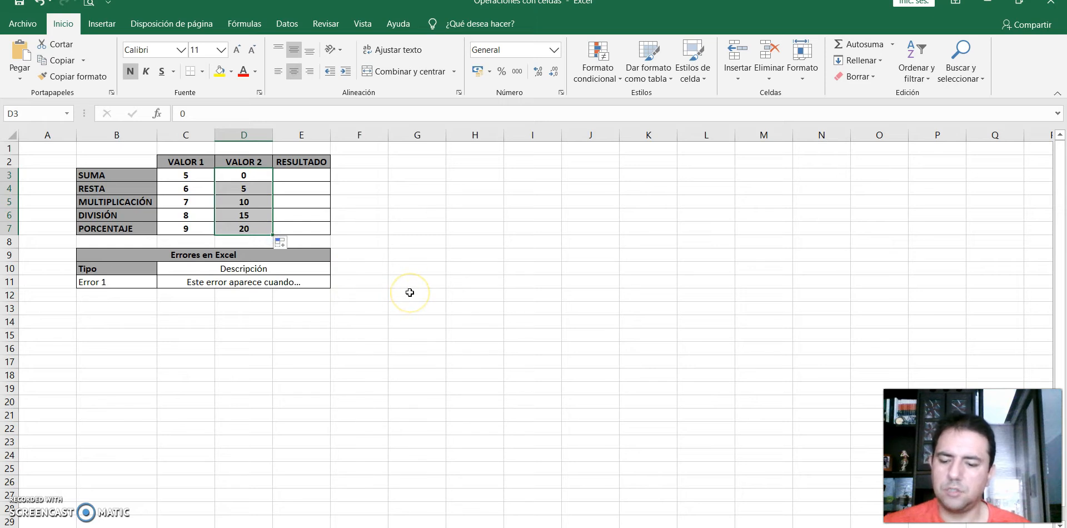
# Undo the series fills in the VALOR 1 and VALOR 2 columns.
pyautogui.hotkey('ctrl', 'z')
pyautogui.hotkey('ctrl', 'z')
pyautogui.click(506, 290)
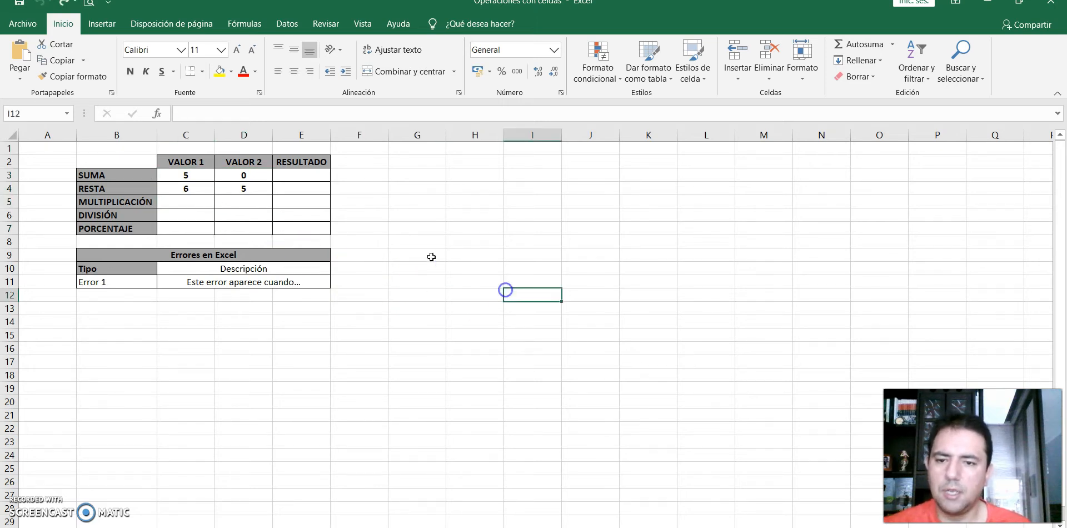
# Extend the VALOR 1 series from C3:C4 and the VALOR 2 series from D3:D4 down to row 7.
pyautogui.moveTo(186, 175); pyautogui.dragTo(188, 188)
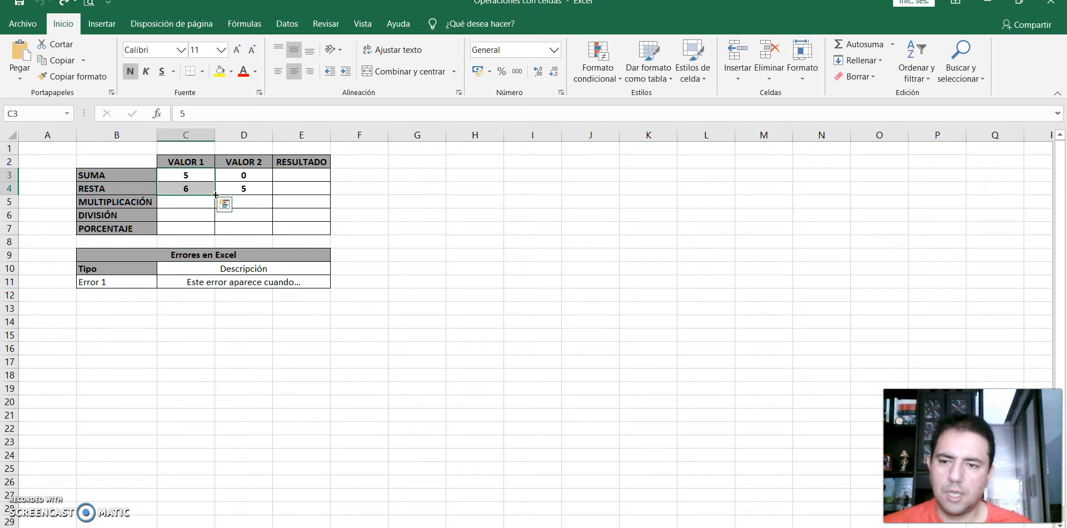
pyautogui.moveTo(215, 195); pyautogui.dragTo(211, 231)
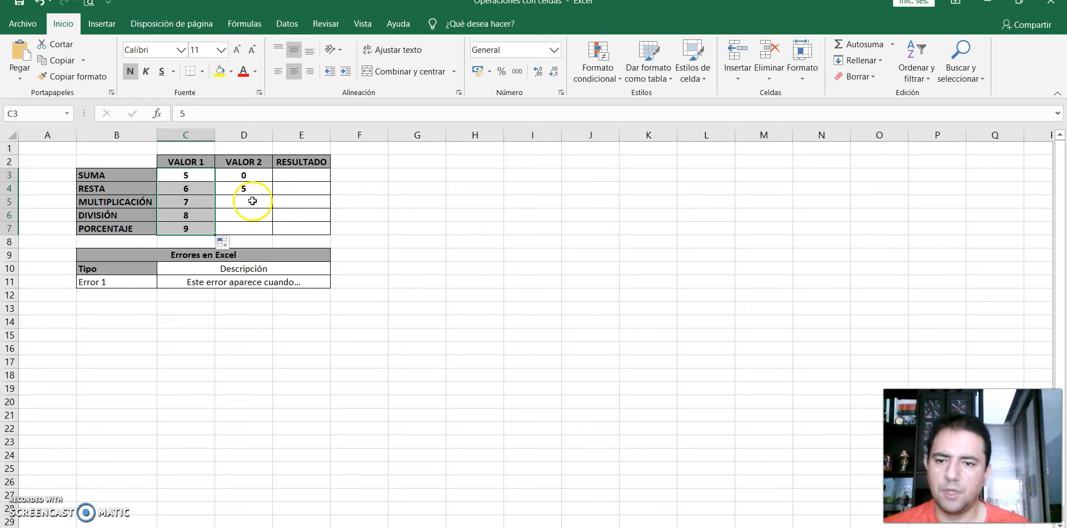
pyautogui.click(253, 182)
pyautogui.moveTo(253, 182); pyautogui.dragTo(269, 232)
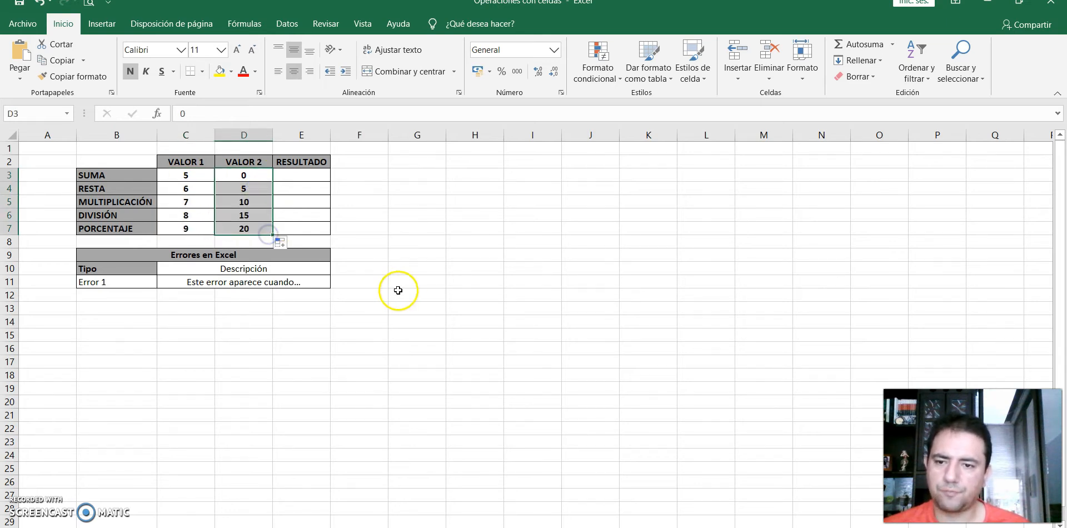
pyautogui.click(399, 290)
# Check the result formula instructions in the Word guide, then enter =C3+D3 in cell E3 of the Excel table.
pyautogui.hotkey('alt', 'Tab')
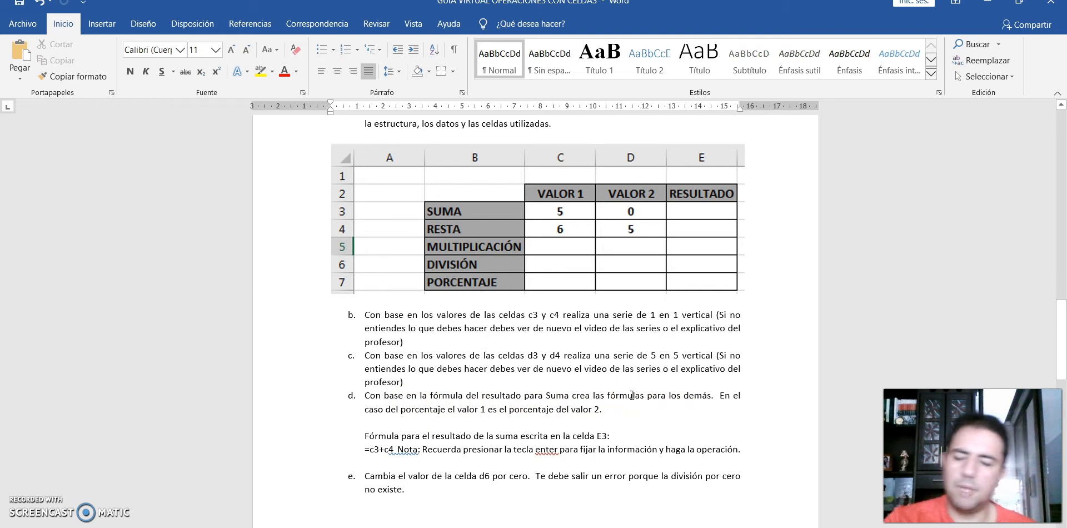
pyautogui.hotkey('alt', 'Tab')
pyautogui.click(313, 176)
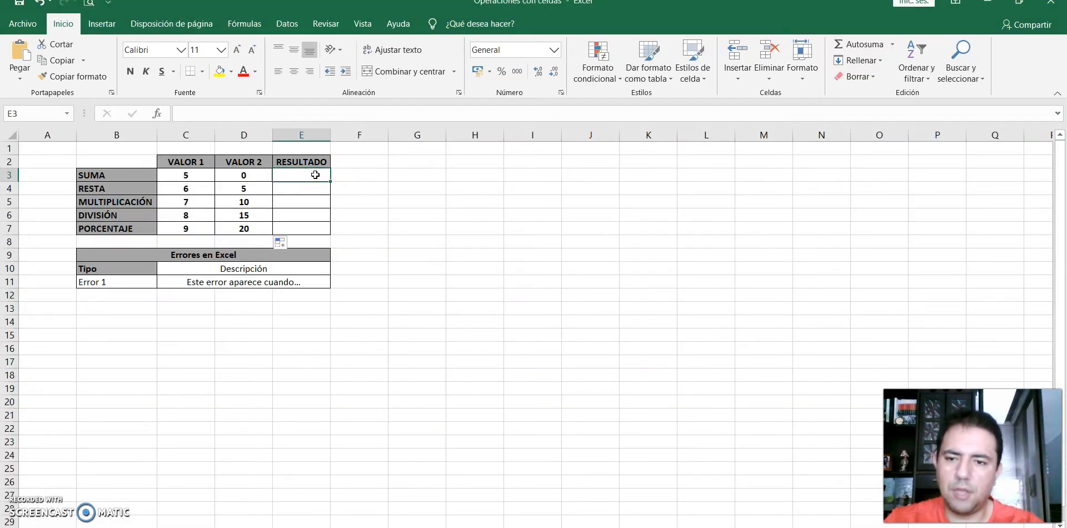
pyautogui.write('=')
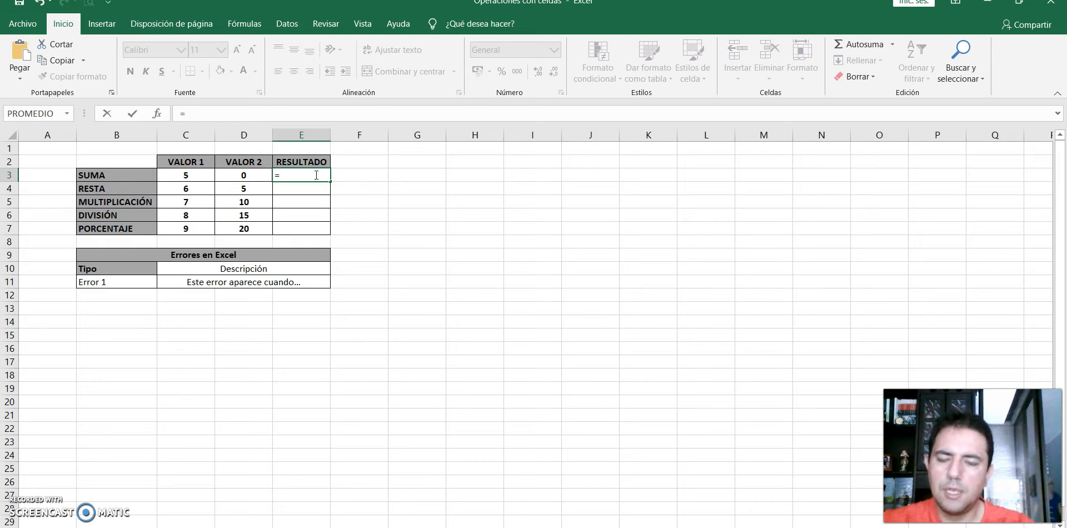
pyautogui.click(194, 175)
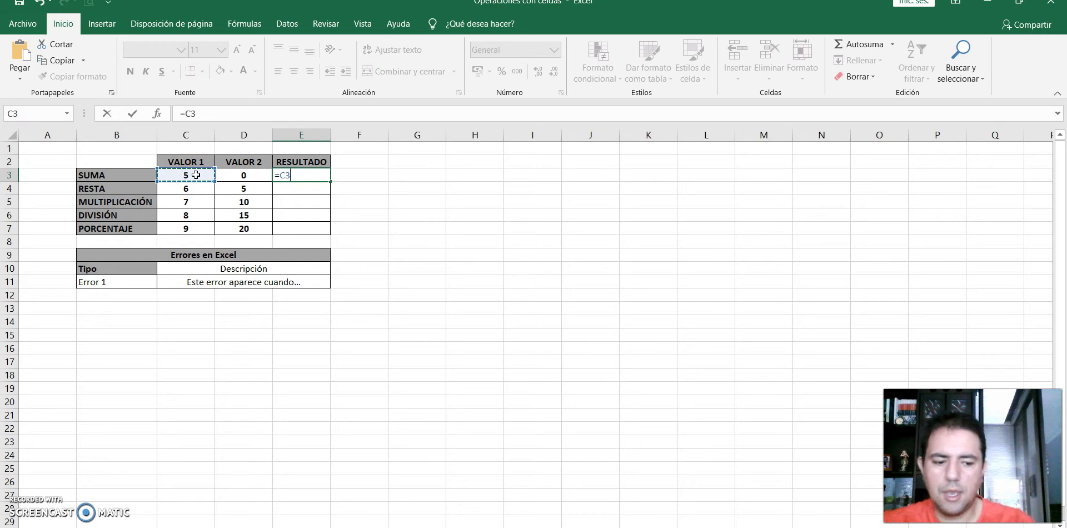
pyautogui.click(248, 174)
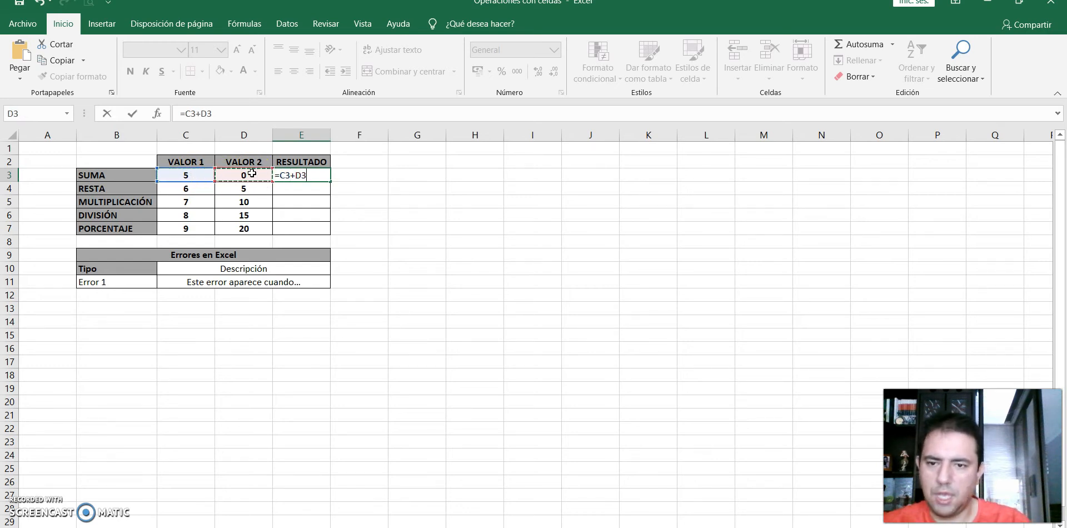
pyautogui.press('Return')
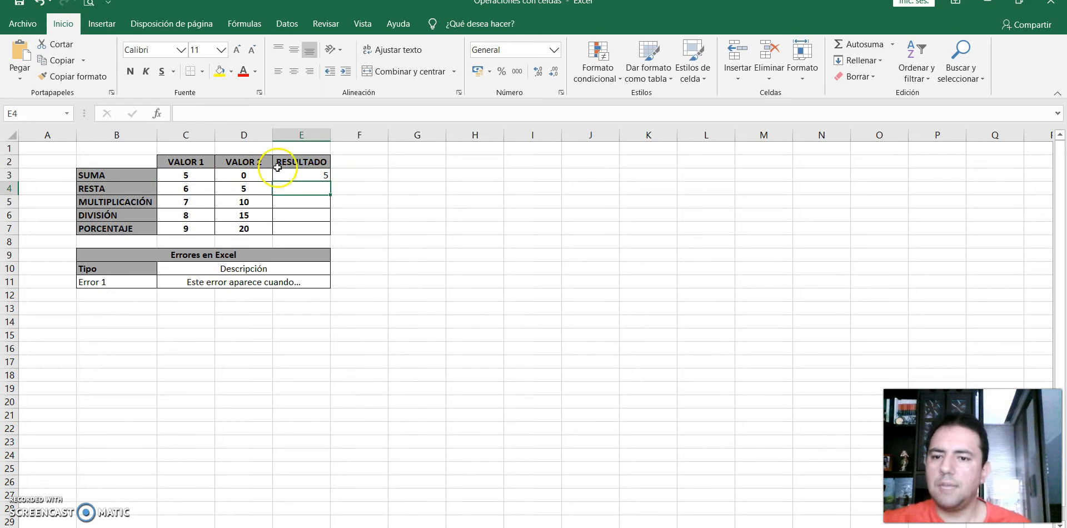
# Copy the sum formula from E3 down through E7 in the RESULTADO column.
pyautogui.click(312, 172)
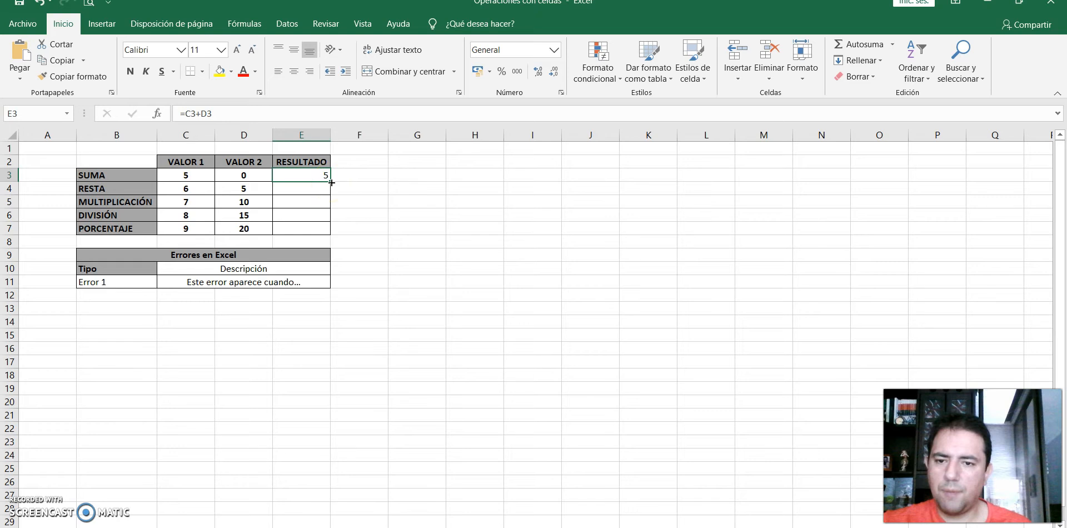
pyautogui.moveTo(331, 182); pyautogui.dragTo(327, 233)
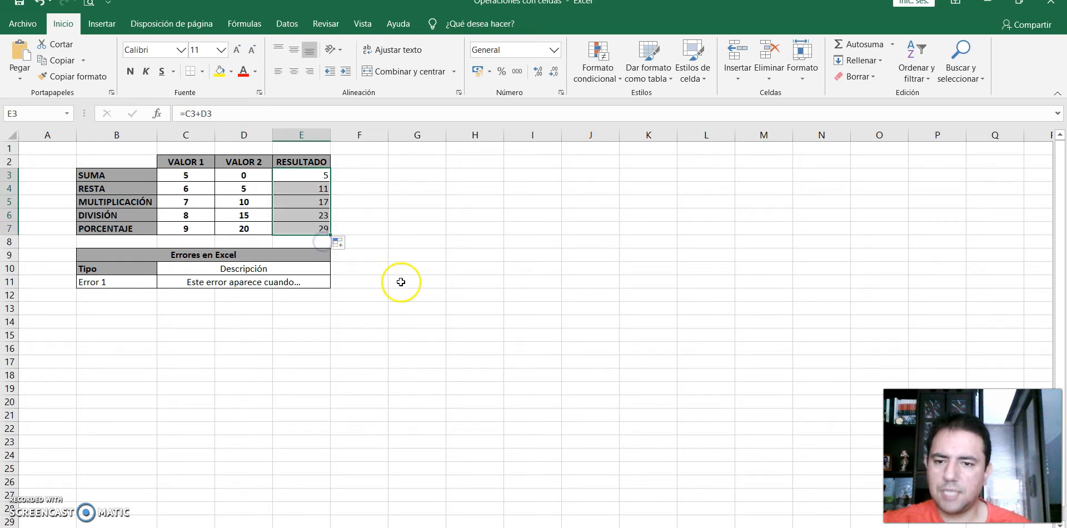
pyautogui.click(401, 282)
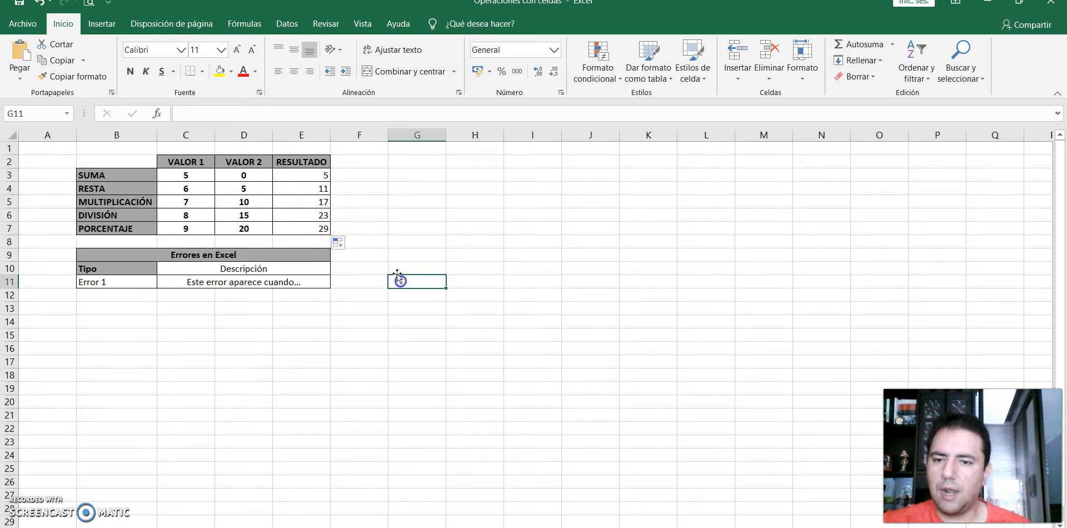
# Examine the copied formulas in E4 through E7 and open the formula in E7 for editing.
pyautogui.click(311, 188)
pyautogui.click(303, 203)
pyautogui.click(302, 215)
pyautogui.click(299, 227)
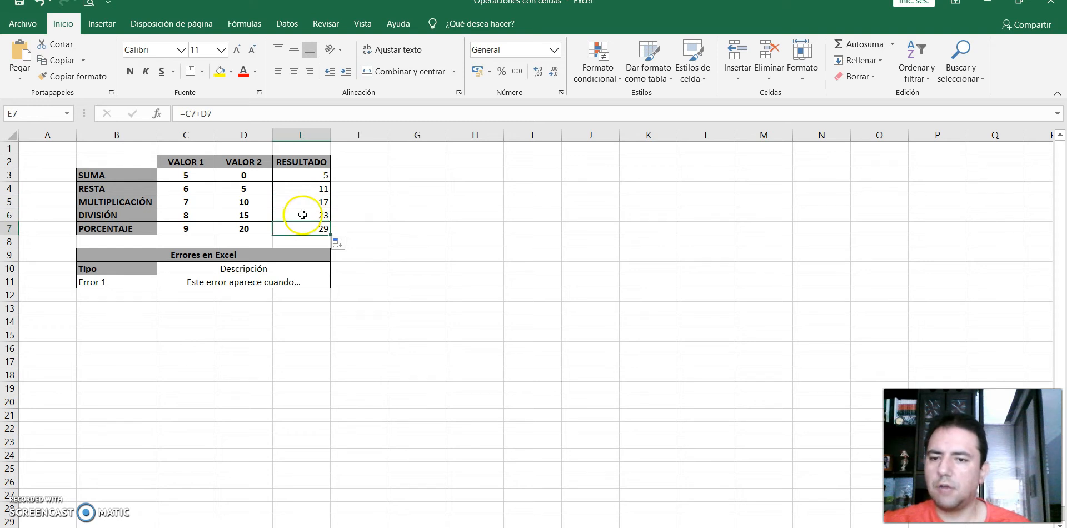
pyautogui.click(302, 192)
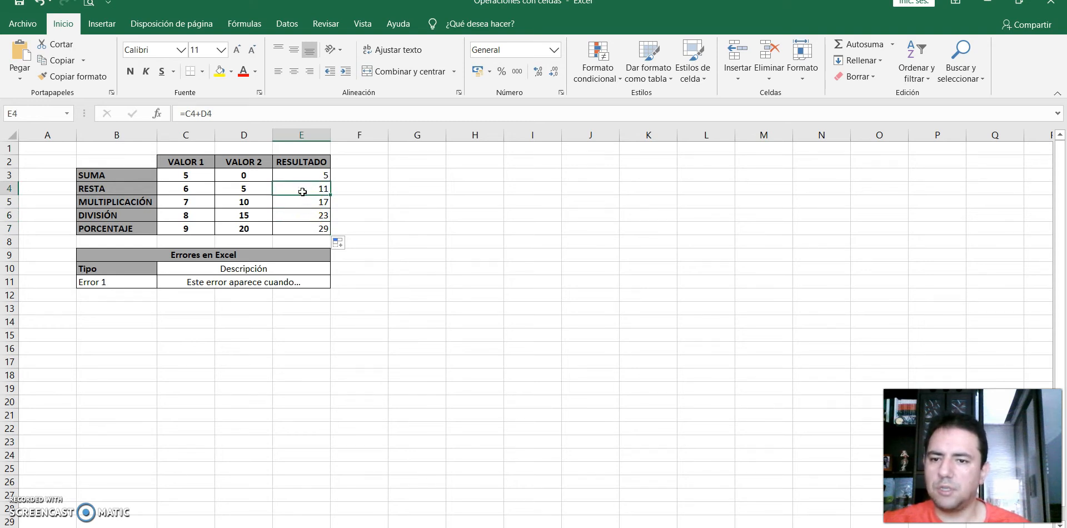
pyautogui.click(305, 202)
pyautogui.click(301, 216)
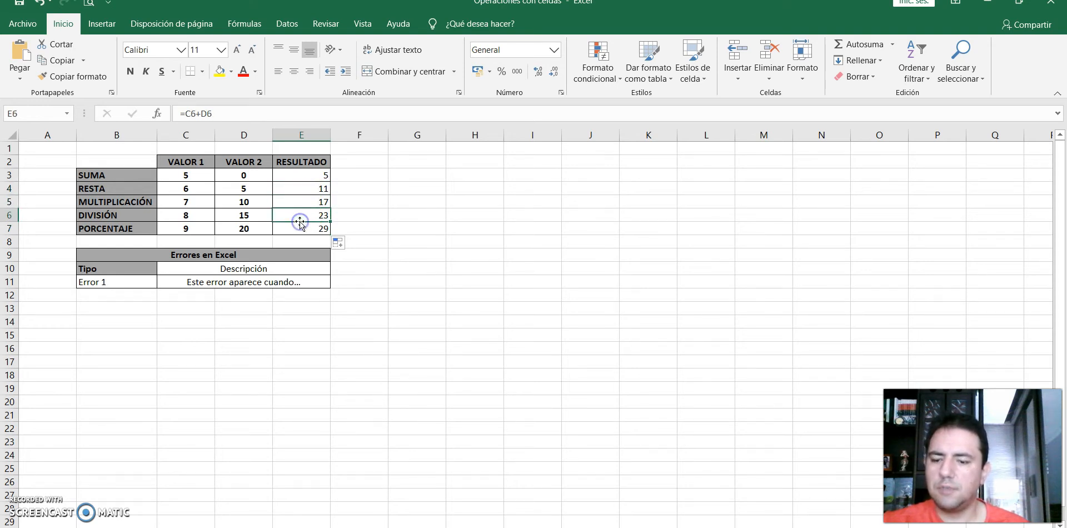
pyautogui.doubleClick(300, 228)
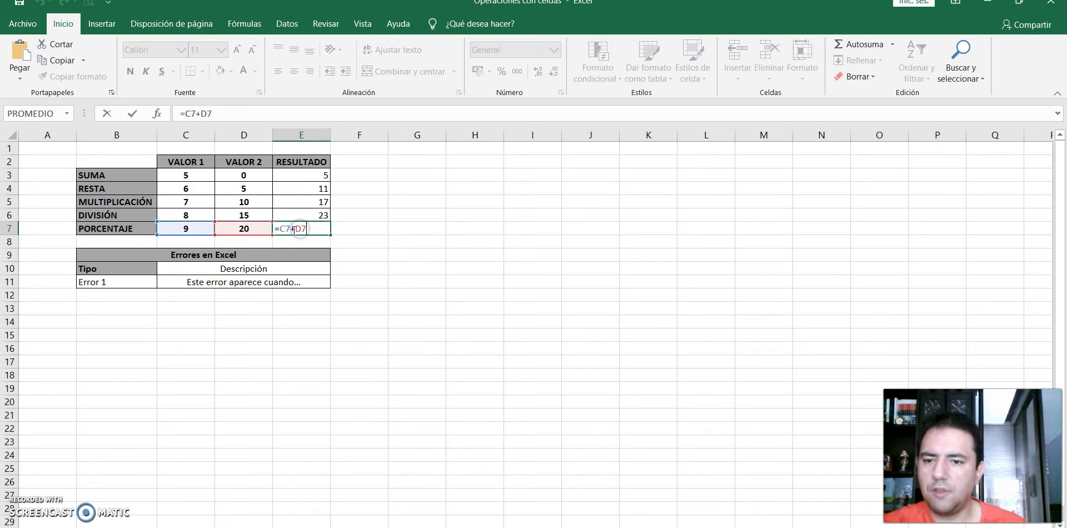
# Close the open formula in E7 and change the RESTA formula in E4 to =C4-D4.
pyautogui.click(238, 229)
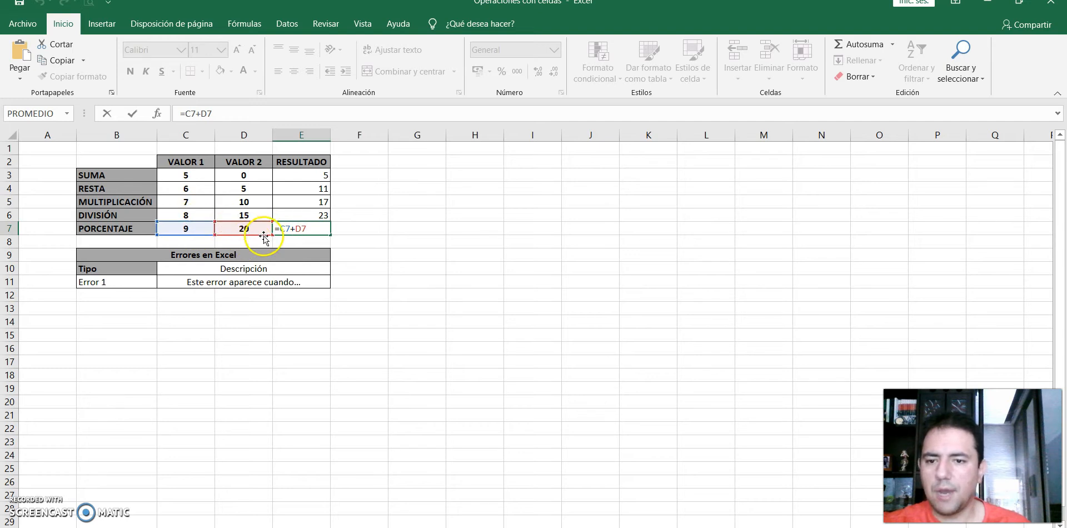
pyautogui.click(292, 245)
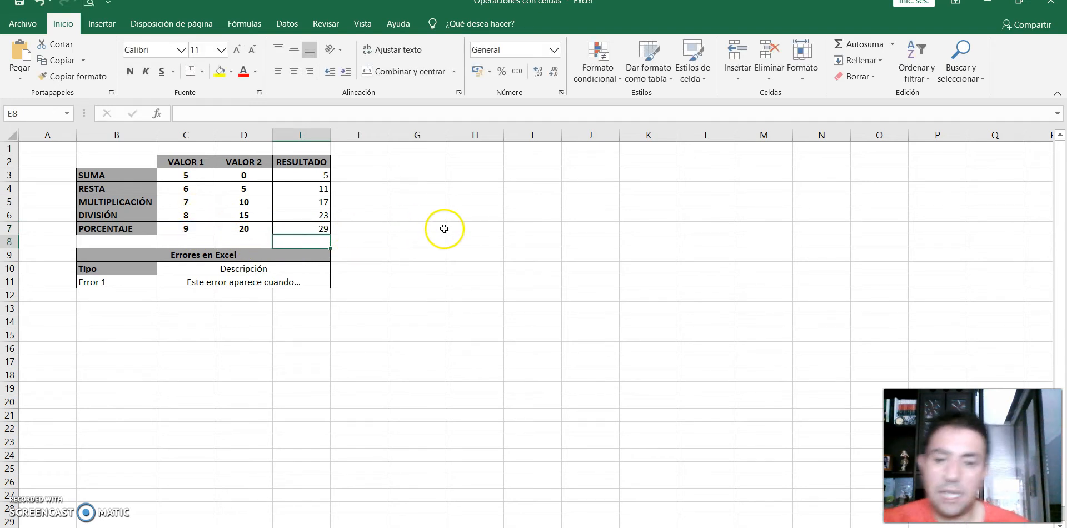
pyautogui.click(304, 190)
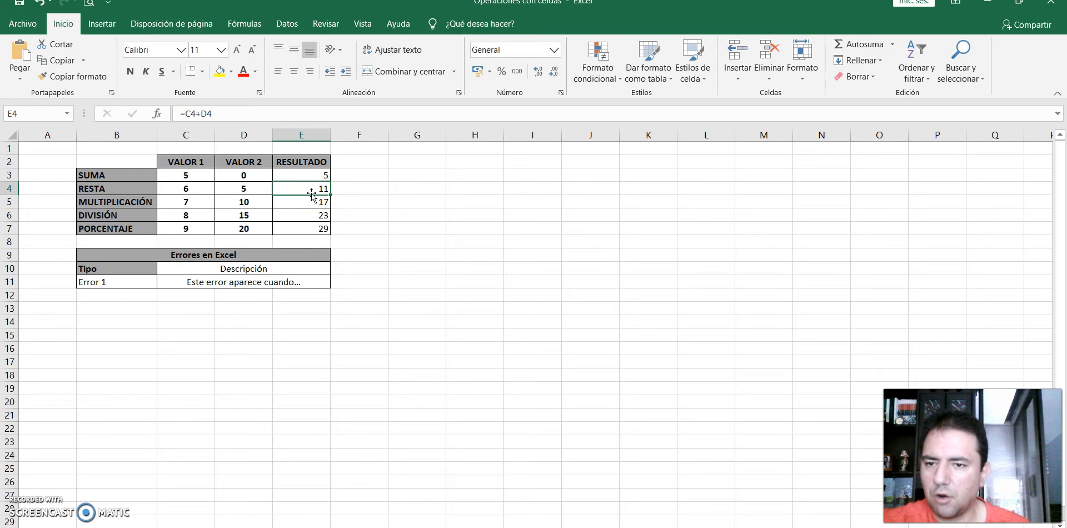
pyautogui.click(200, 114)
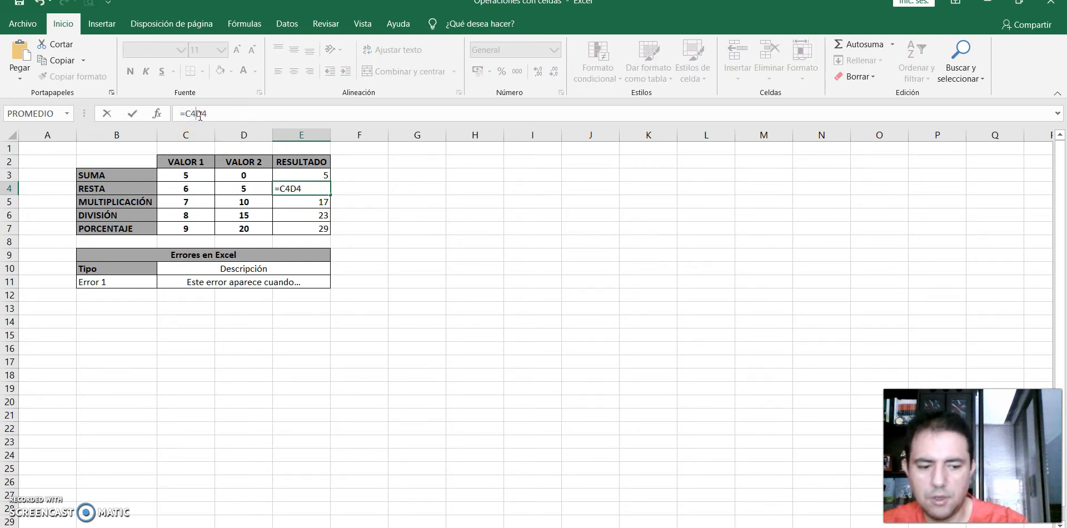
pyautogui.write('-')
pyautogui.press('Return')
# Change the MULTIPLICACIÓN formula in E5 to =C5*D5.
pyautogui.click(201, 114)
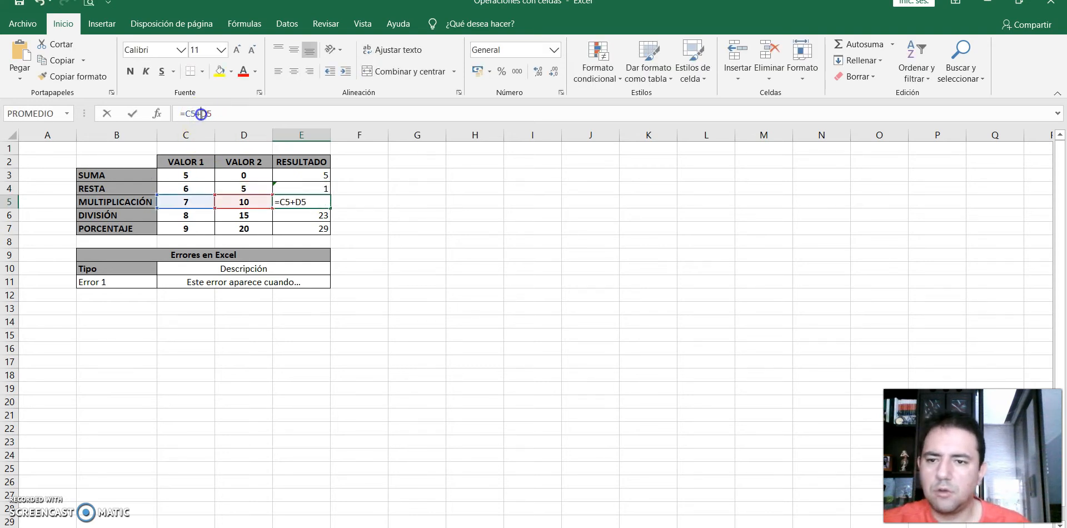
pyautogui.press('BackSpace')
pyautogui.write('*')
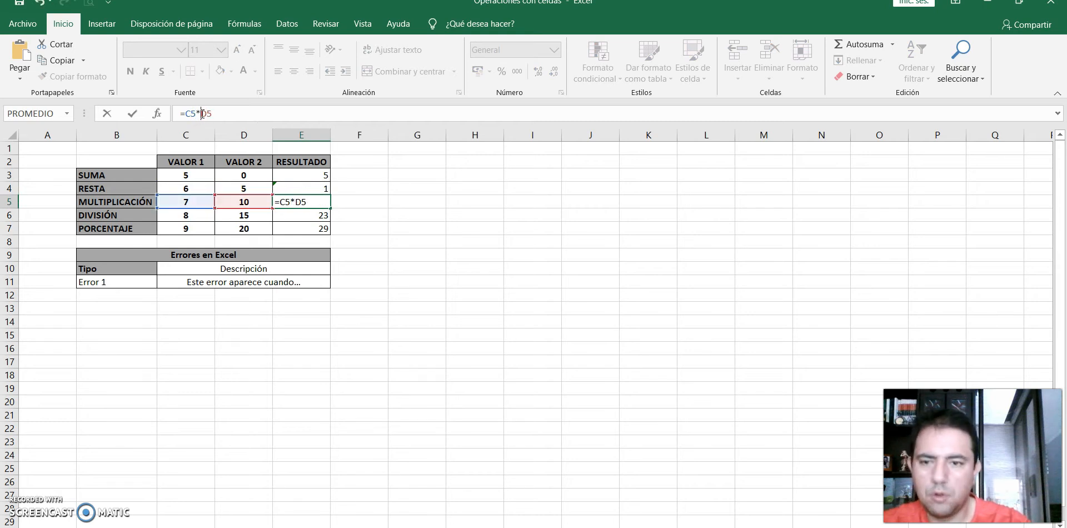
pyautogui.press('Return')
# Change the DIVISIÓN formula in E6 to =C6/D6, removing any stray cell reference from it.
pyautogui.click(197, 114)
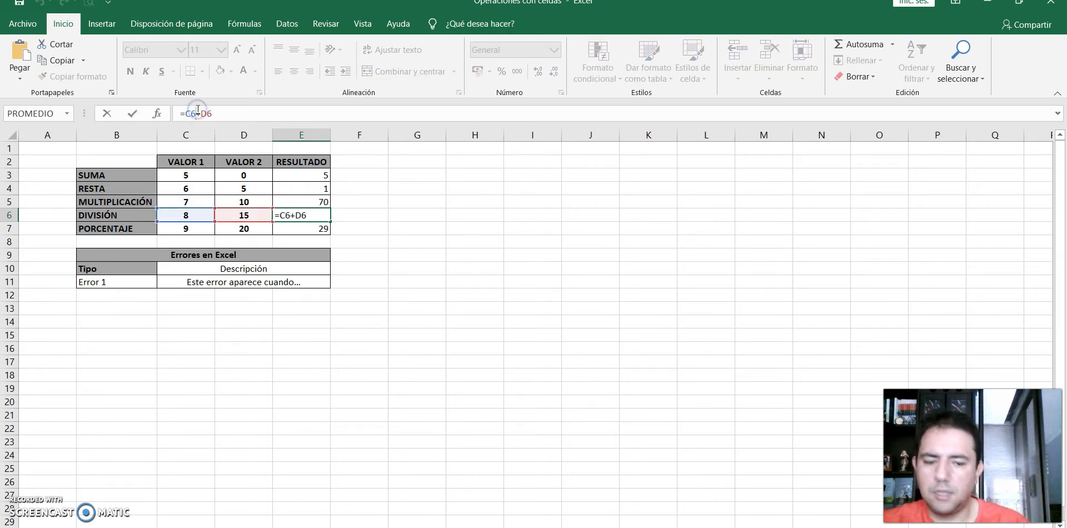
pyautogui.press('Delete')
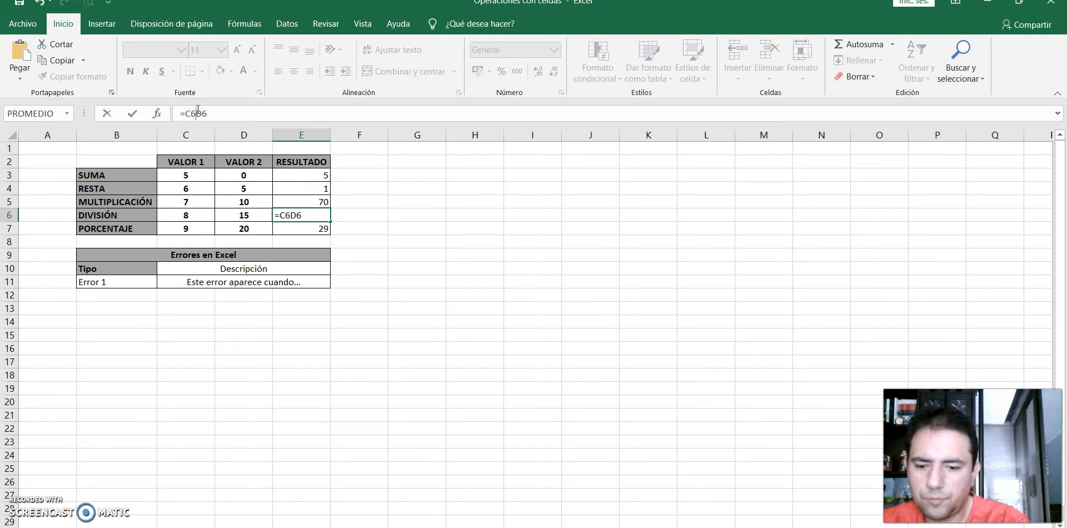
pyautogui.write('/')
pyautogui.click(309, 228)
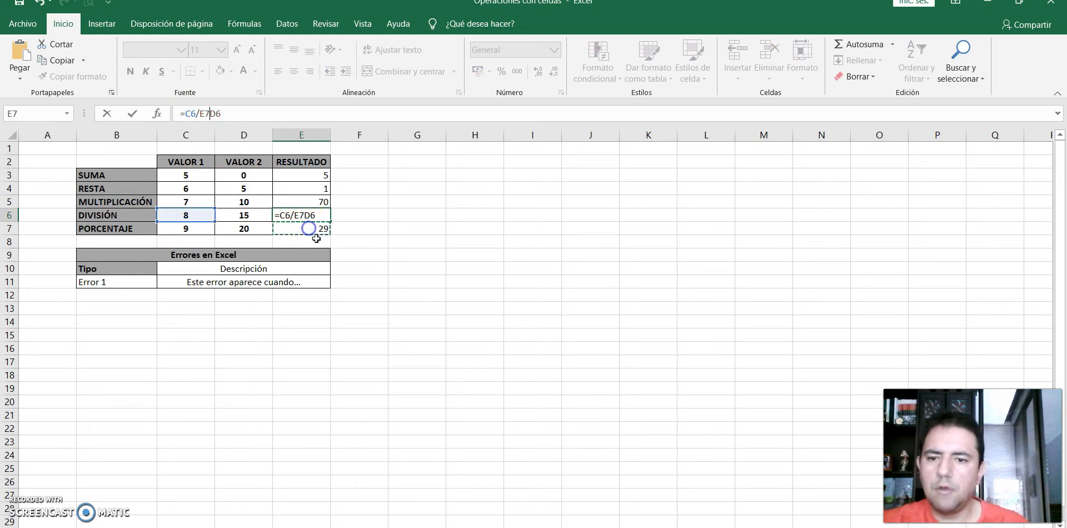
pyautogui.click(218, 116)
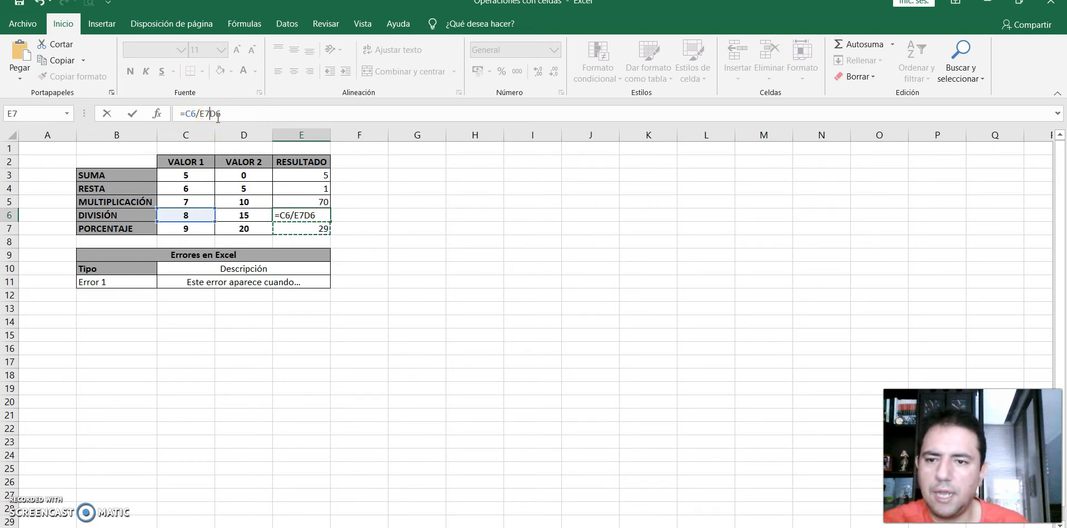
pyautogui.press('BackSpace')
pyautogui.press('BackSpace')
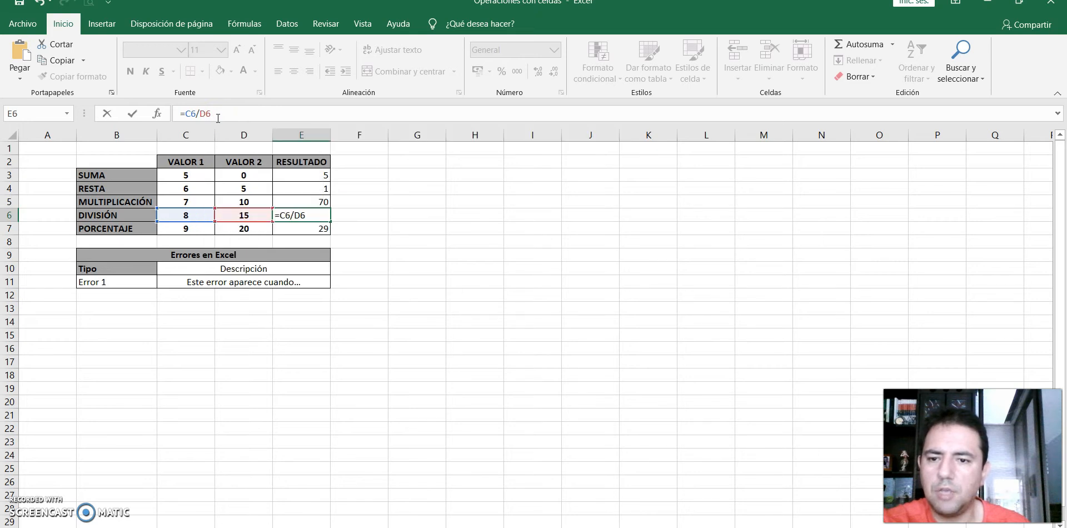
pyautogui.press('Return')
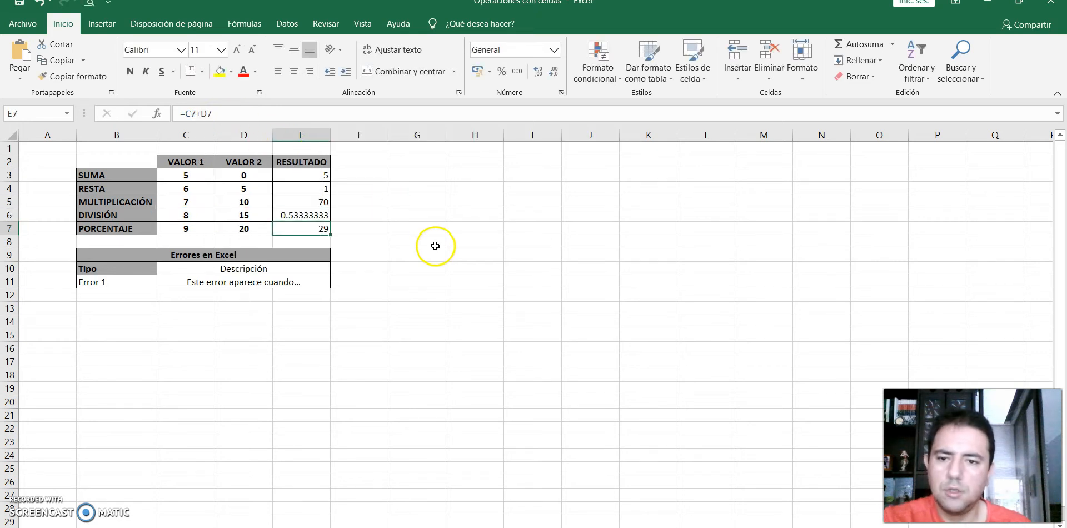
# Switch to the Word guide and read item d's instruction for the percentage formula, highlighting its last sentence.
pyautogui.hotkey('alt', 'Tab')
pyautogui.click(419, 259)
pyautogui.scroll(-3, 496, 432)
pyautogui.scroll(-2, 497, 431)
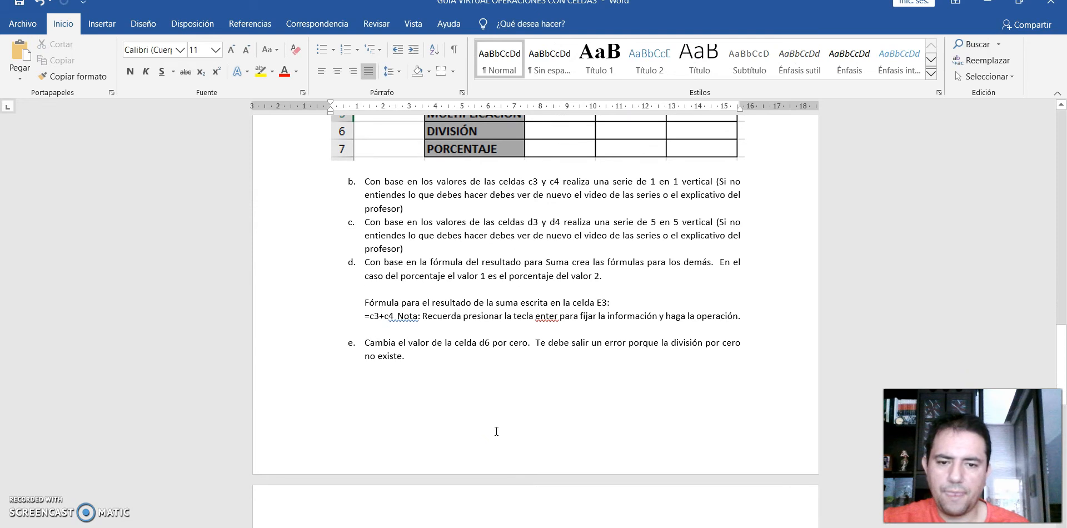
pyautogui.click(417, 323)
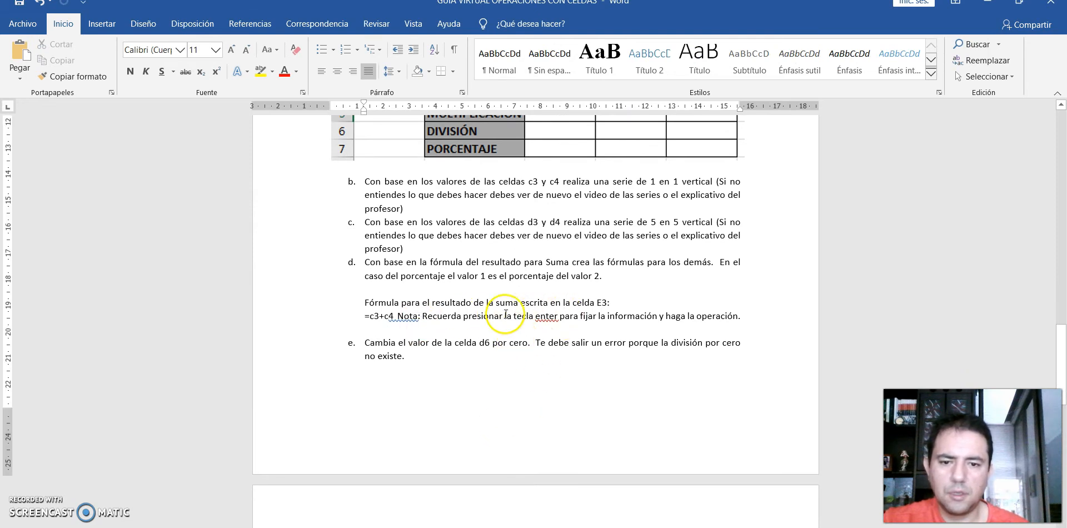
pyautogui.moveTo(721, 261); pyautogui.dragTo(726, 275)
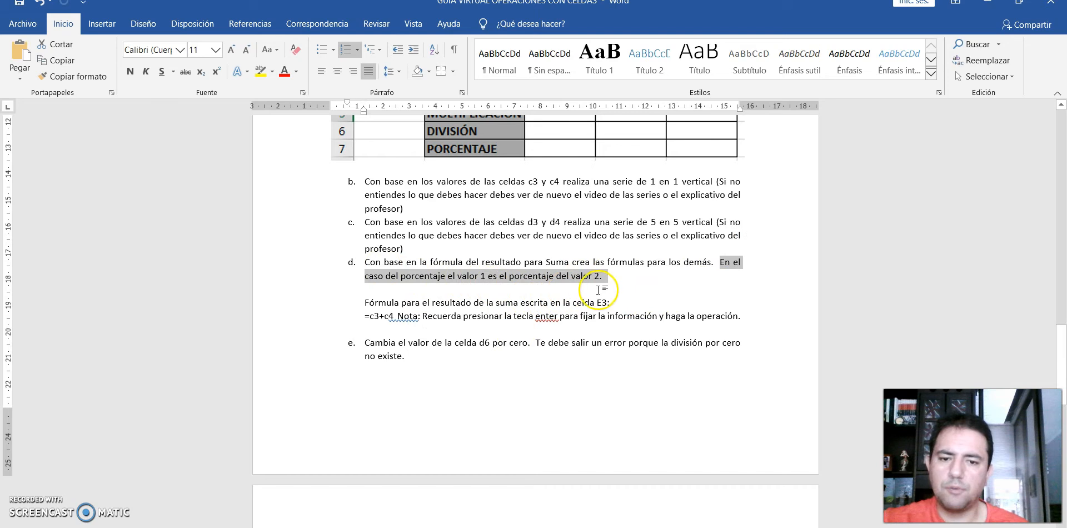
pyautogui.scroll(3, 598, 283)
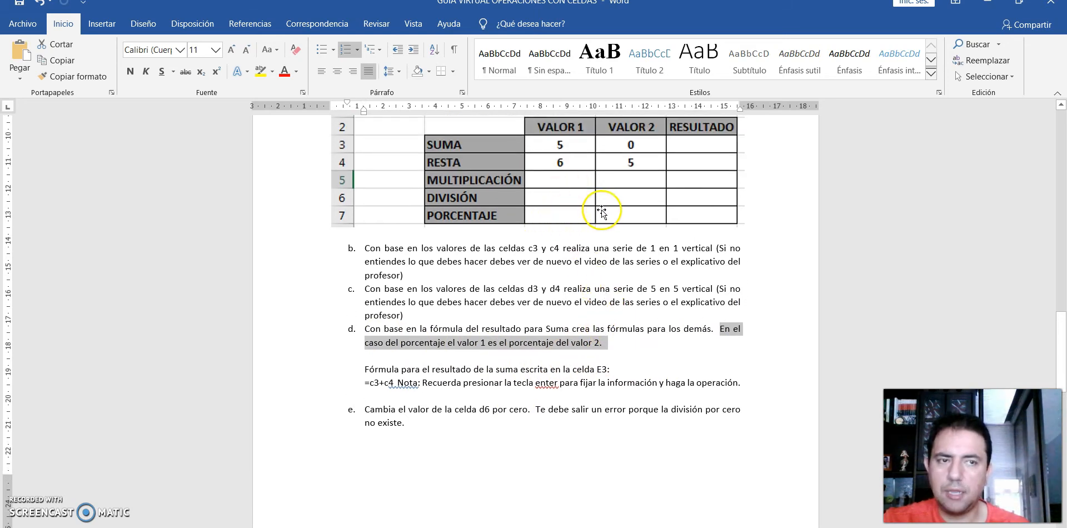
# Return to Excel and replace the PORCENTAJE formula in E7 with =D7*0.09.
pyautogui.hotkey('alt', 'Tab')
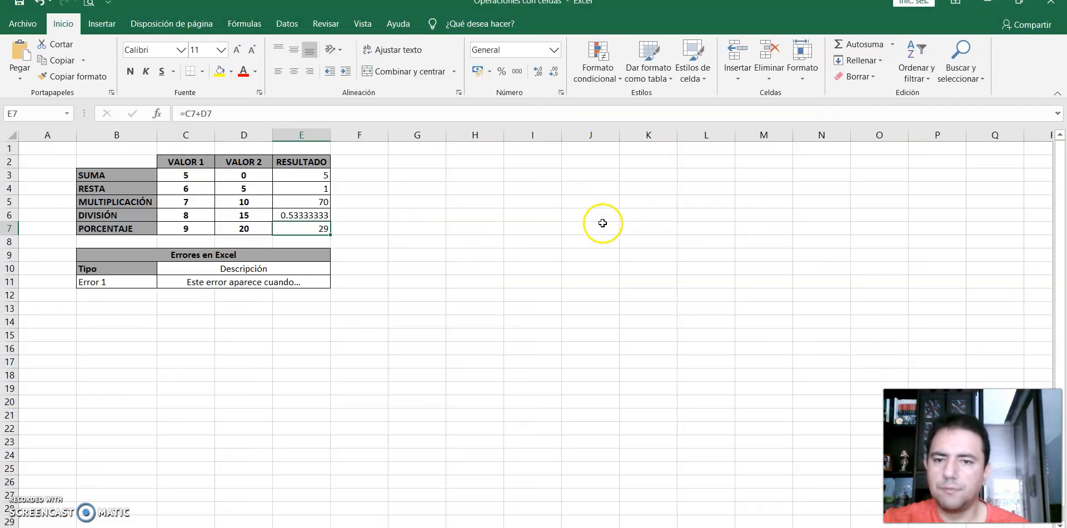
pyautogui.click(200, 230)
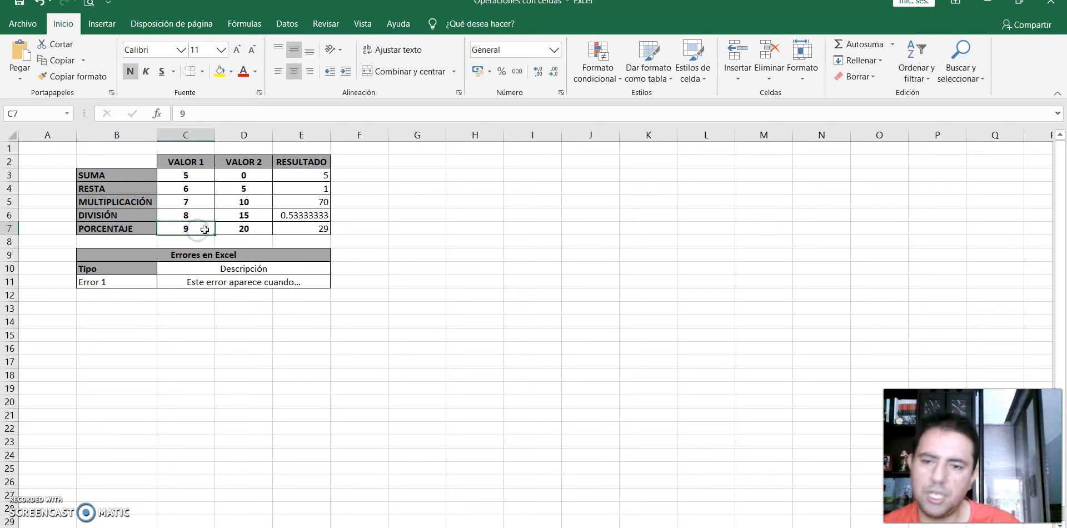
pyautogui.click(244, 231)
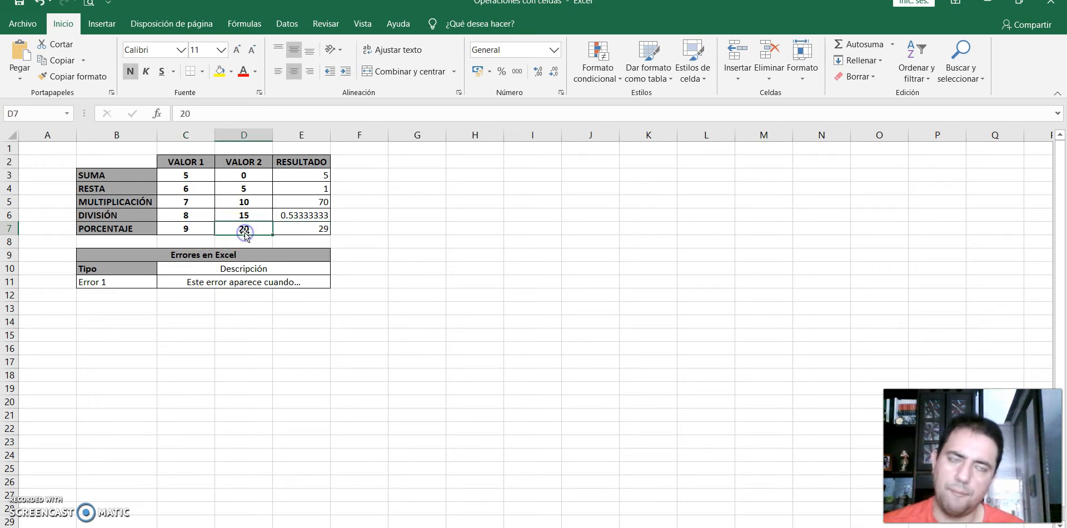
pyautogui.click(323, 229)
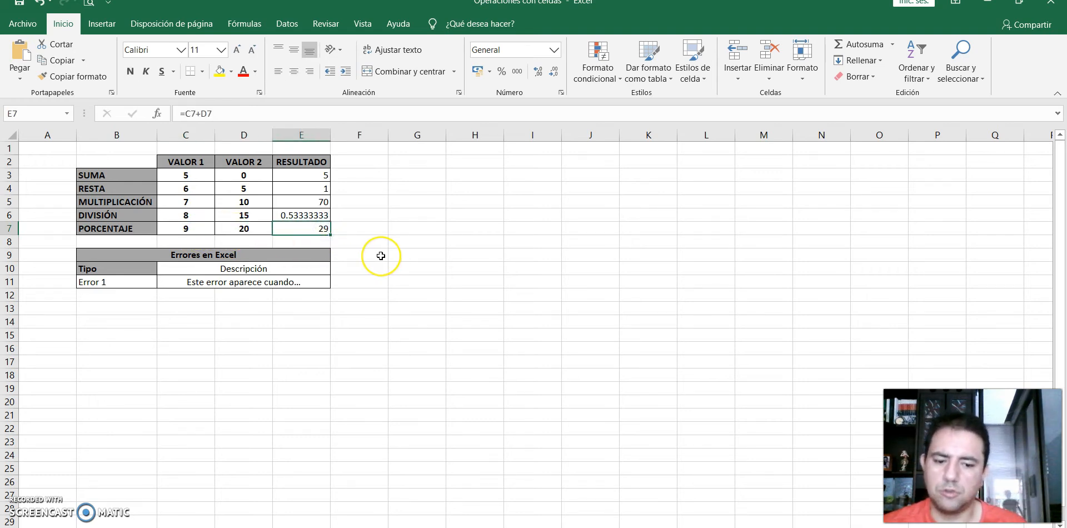
pyautogui.click(204, 108)
pyautogui.moveTo(204, 108); pyautogui.dragTo(185, 109)
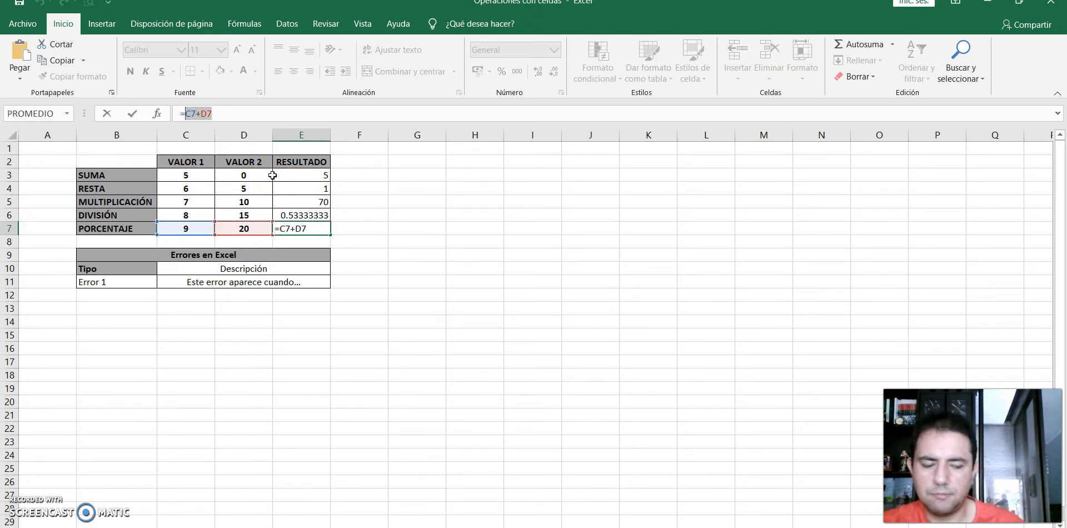
pyautogui.write('20')
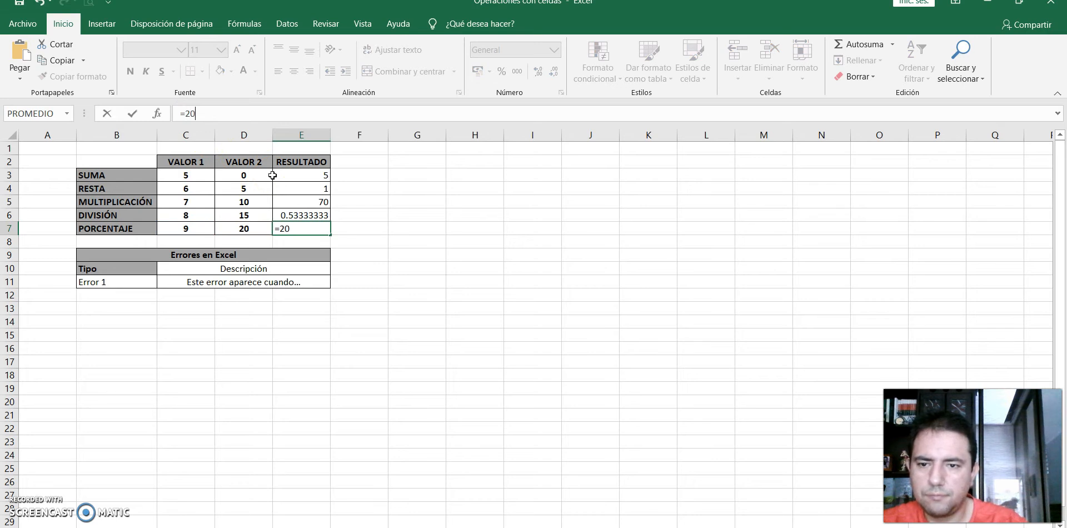
pyautogui.click(256, 230)
pyautogui.write('*')
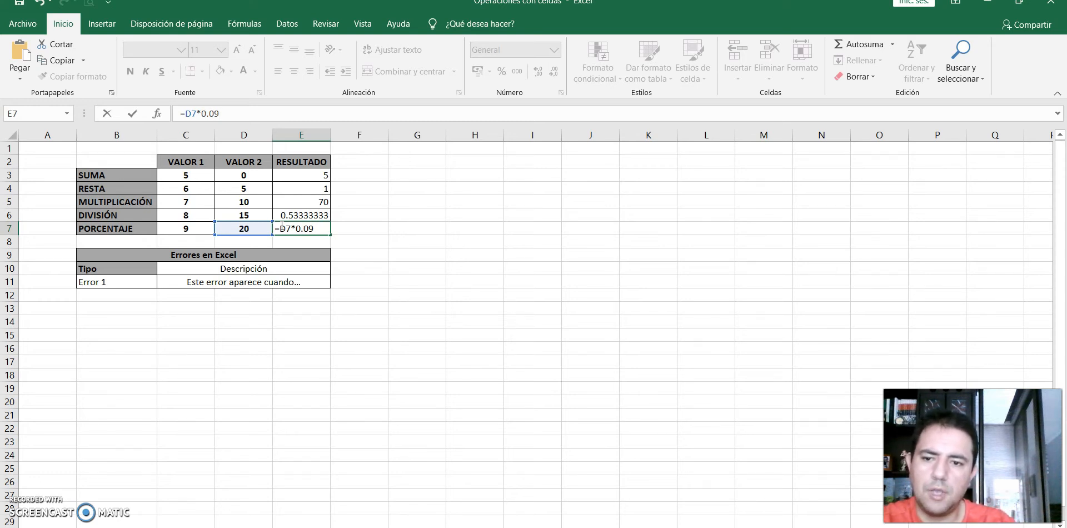
pyautogui.press('Return')
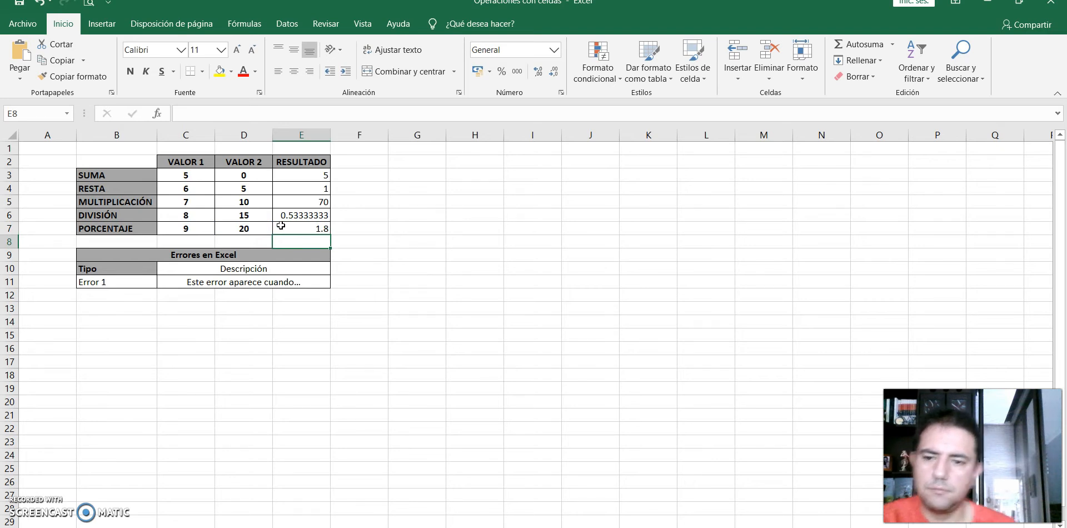
# Check item e in the Word guide, then set the DIVISIÓN row's VALOR 2 in D6 to 0 in Excel.
pyautogui.hotkey('alt', 'Tab')
pyautogui.scroll(-3, 493, 405)
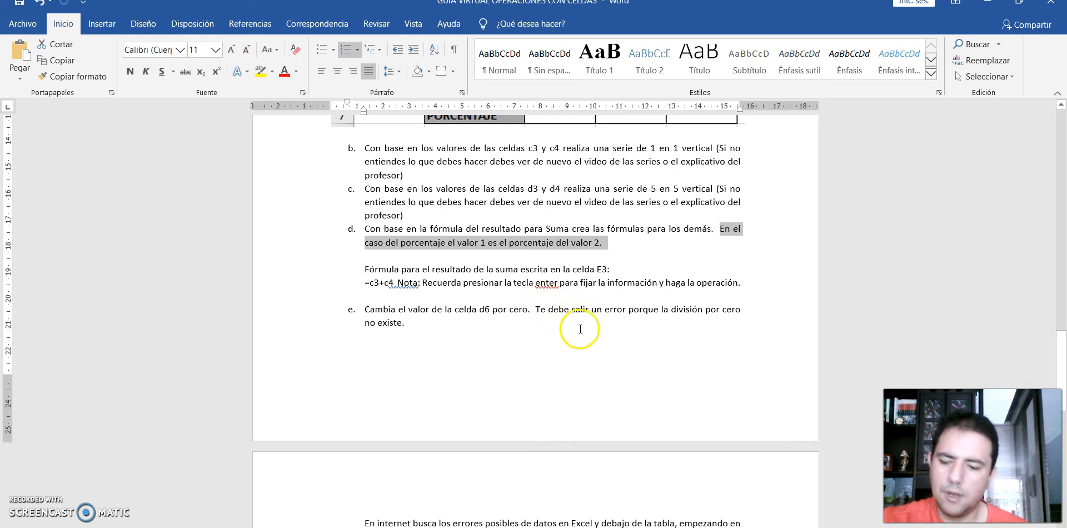
pyautogui.hotkey('alt', 'Tab')
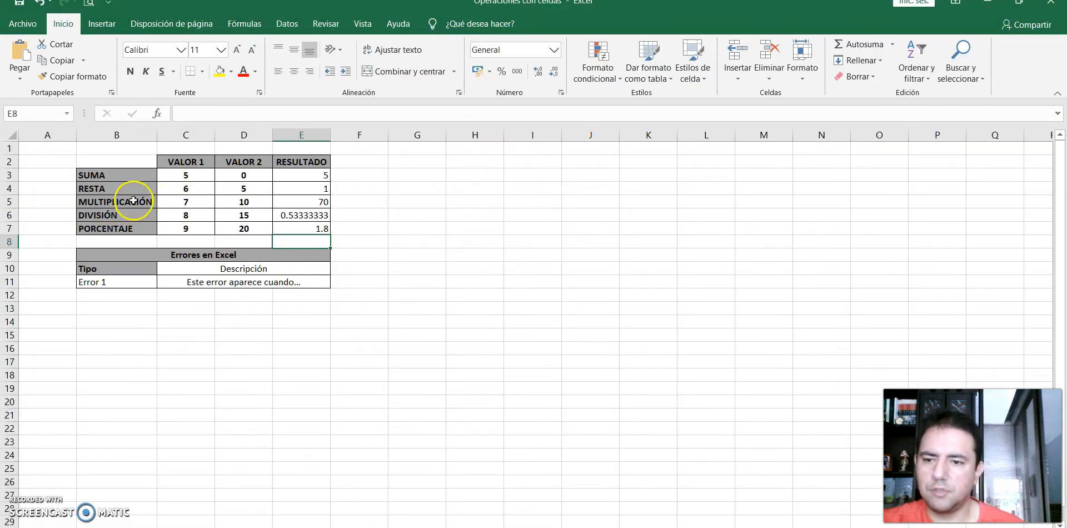
pyautogui.click(244, 216)
pyautogui.write('0')
pyautogui.press('Return')
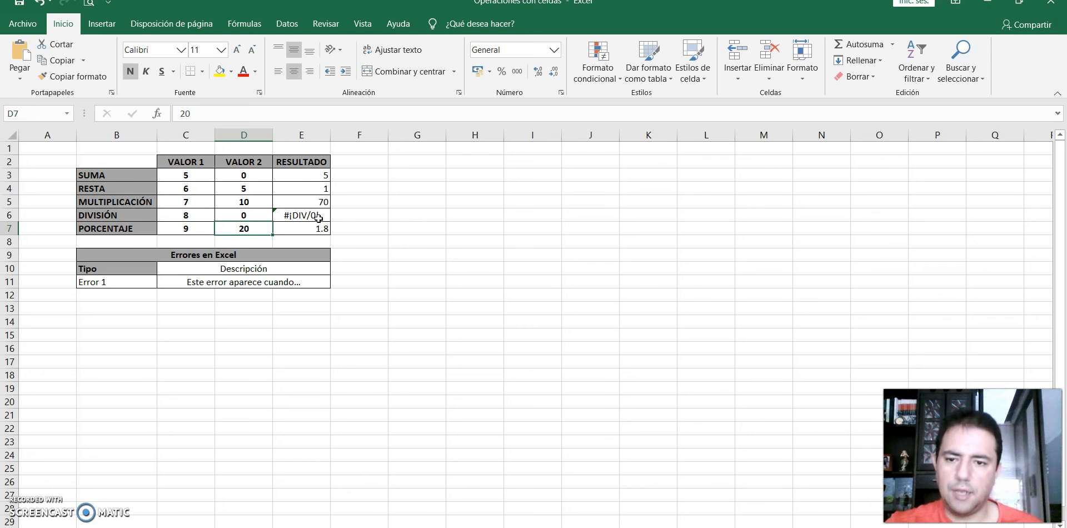
# Read the Word guide's remaining instructions on the Excel error list starting at B9 and the inverse result column.
pyautogui.hotkey('alt', 'Tab')
pyautogui.scroll(-6, 486, 350)
pyautogui.scroll(3, 488, 350)
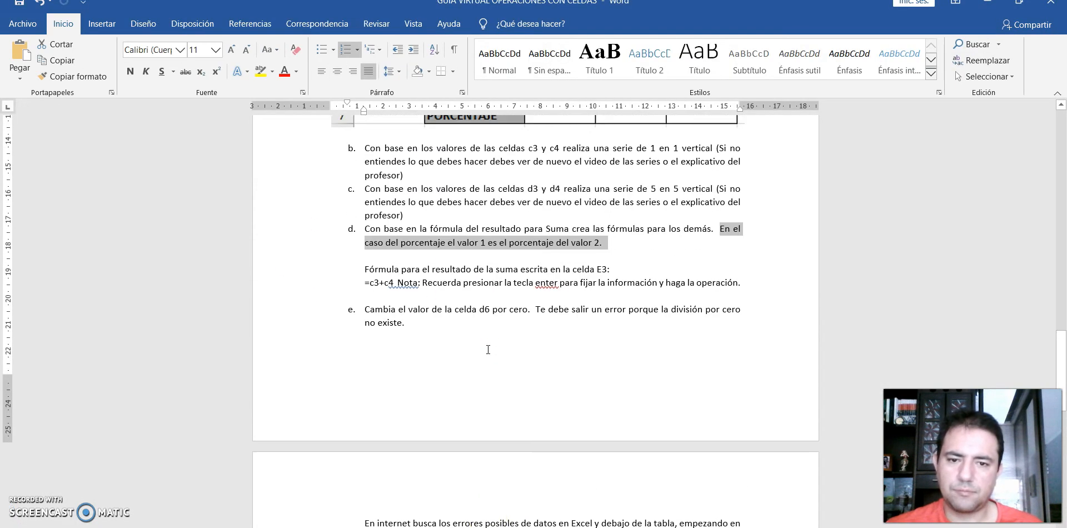
pyautogui.scroll(-1, 488, 349)
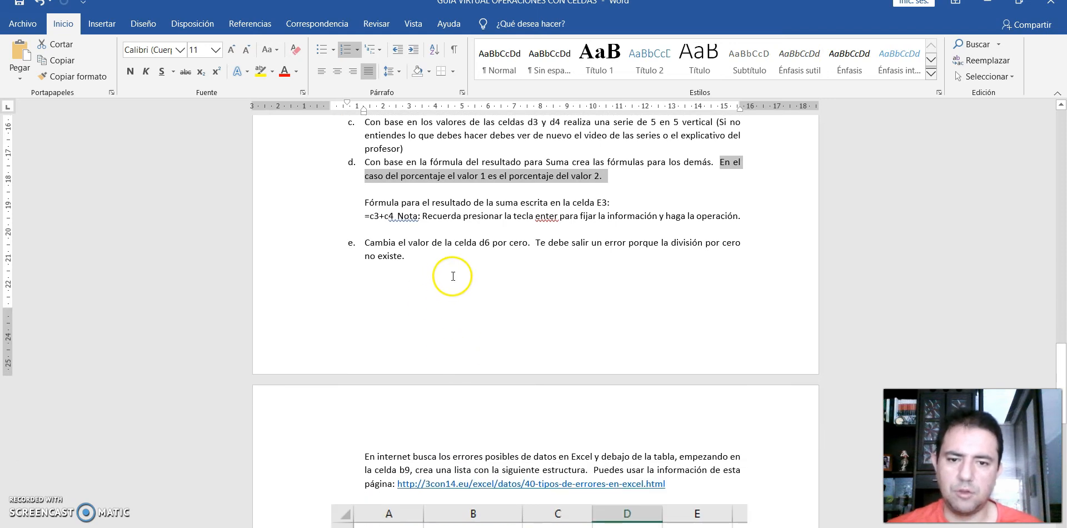
pyautogui.scroll(-2, 465, 273)
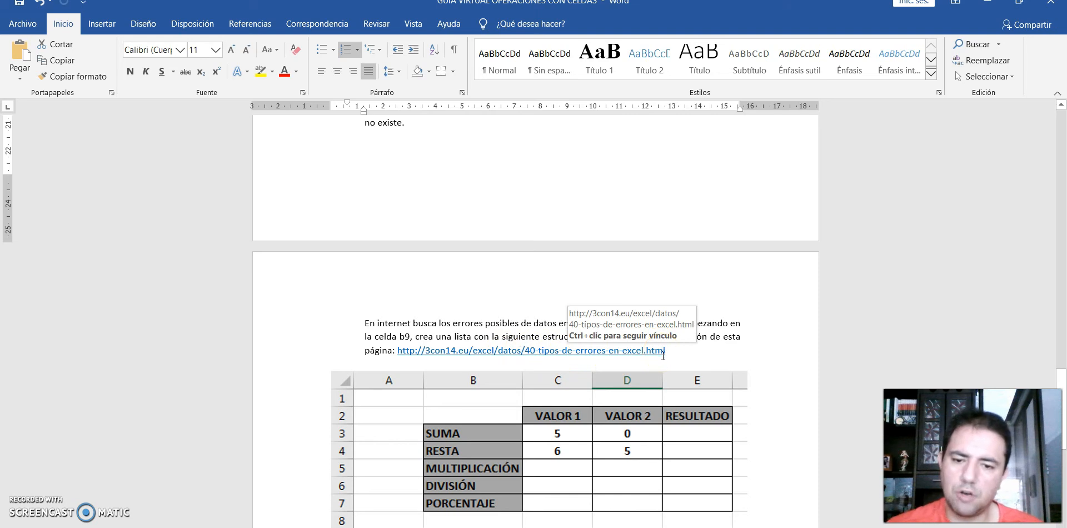
pyautogui.scroll(-2, 662, 356)
pyautogui.scroll(-3, 661, 358)
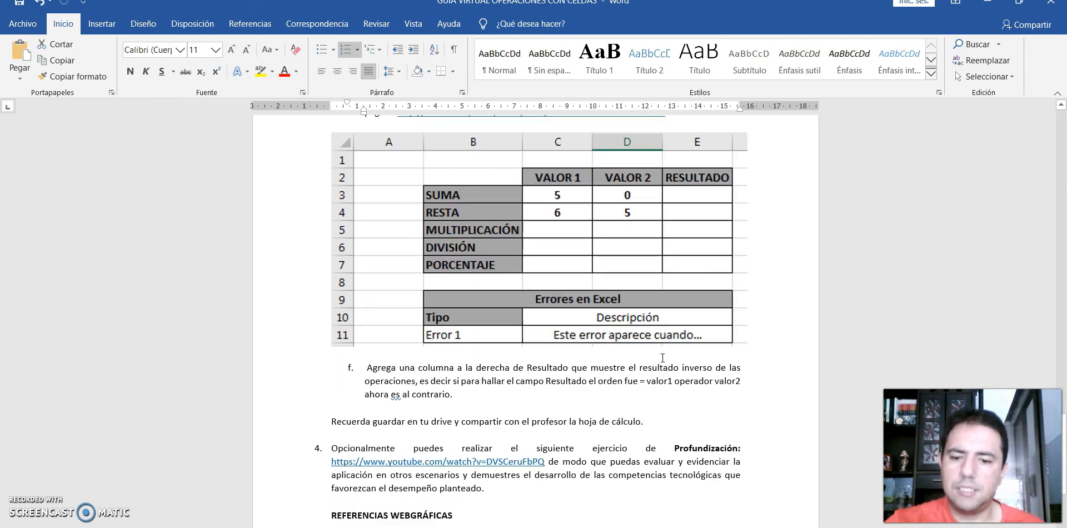
# Return to Excel and examine the Errores en Excel table heading, its Error 1 row, and the division result in E6.
pyautogui.hotkey('alt', 'Tab')
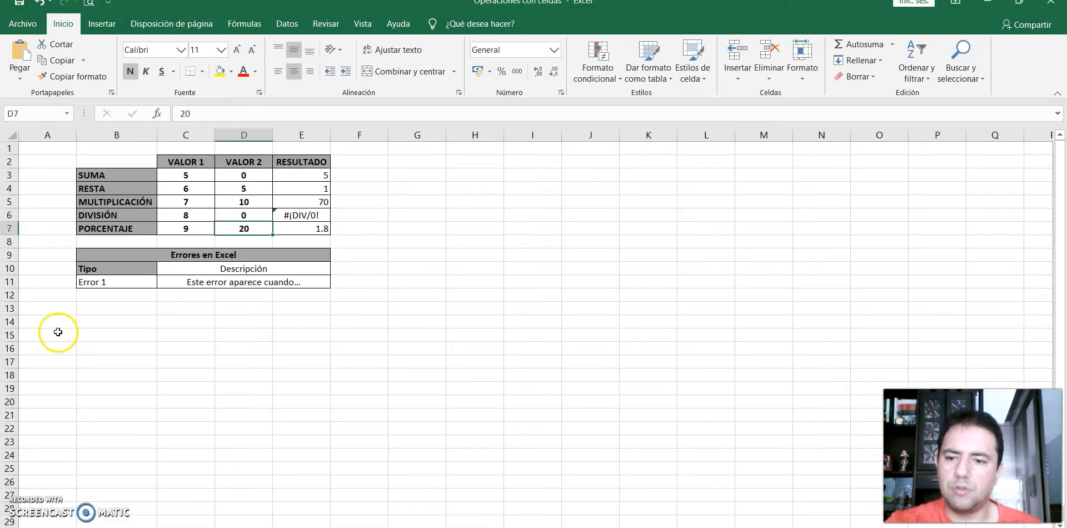
pyautogui.click(109, 256)
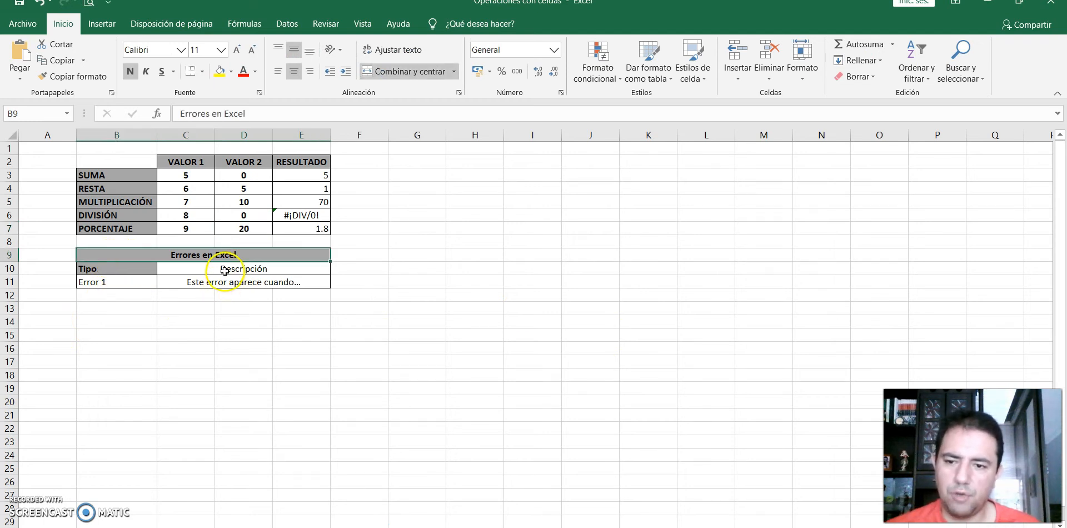
pyautogui.click(114, 283)
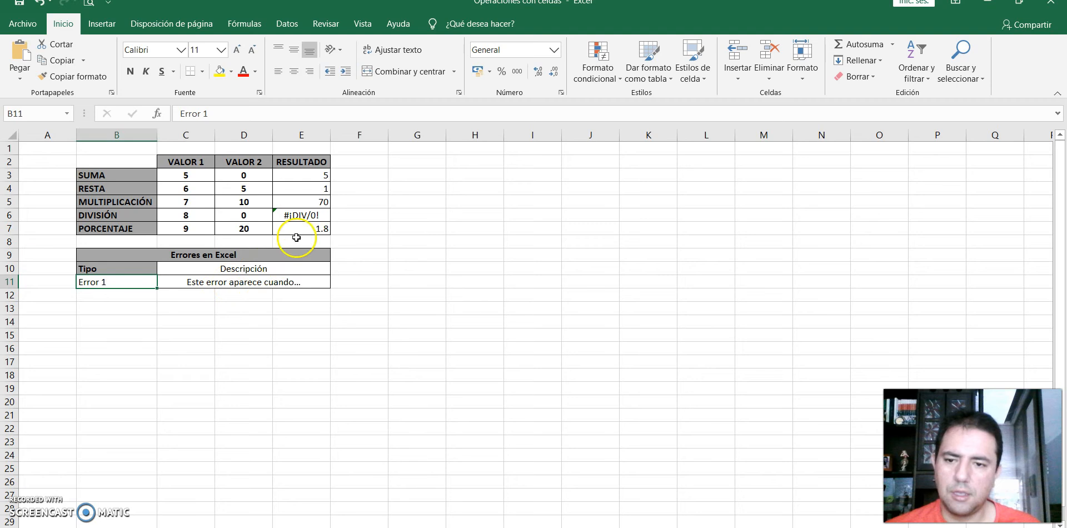
pyautogui.click(310, 216)
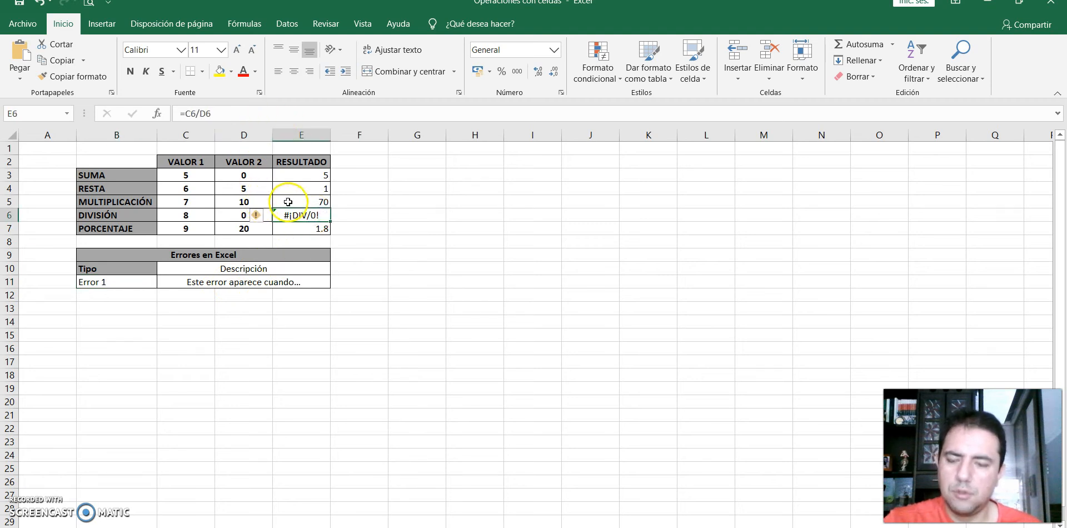
# Copy the division result from E6 and paste it into B11 as a value only, replacing Error 1.
pyautogui.rightClick(313, 214)
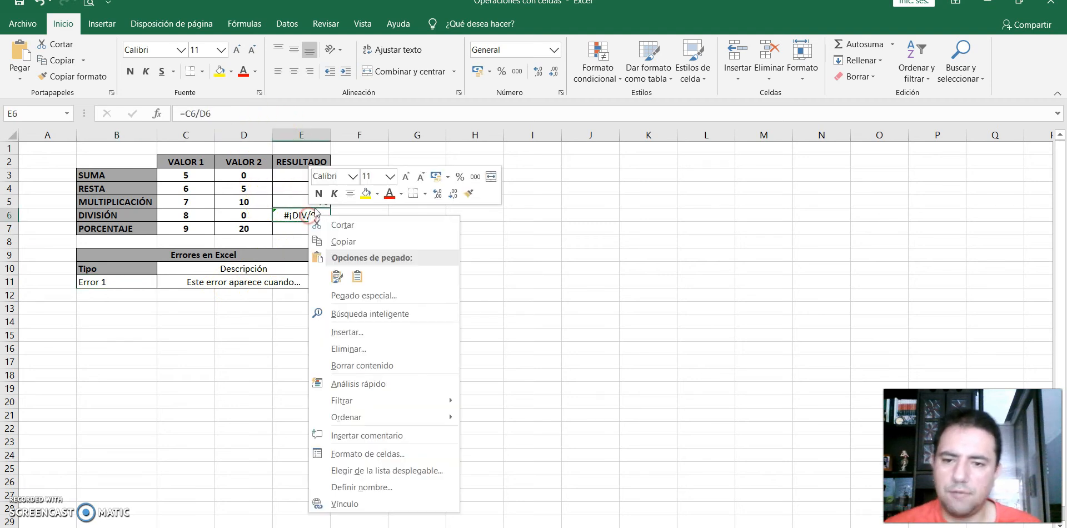
pyautogui.click(342, 241)
pyautogui.click(117, 284)
pyautogui.rightClick(116, 284)
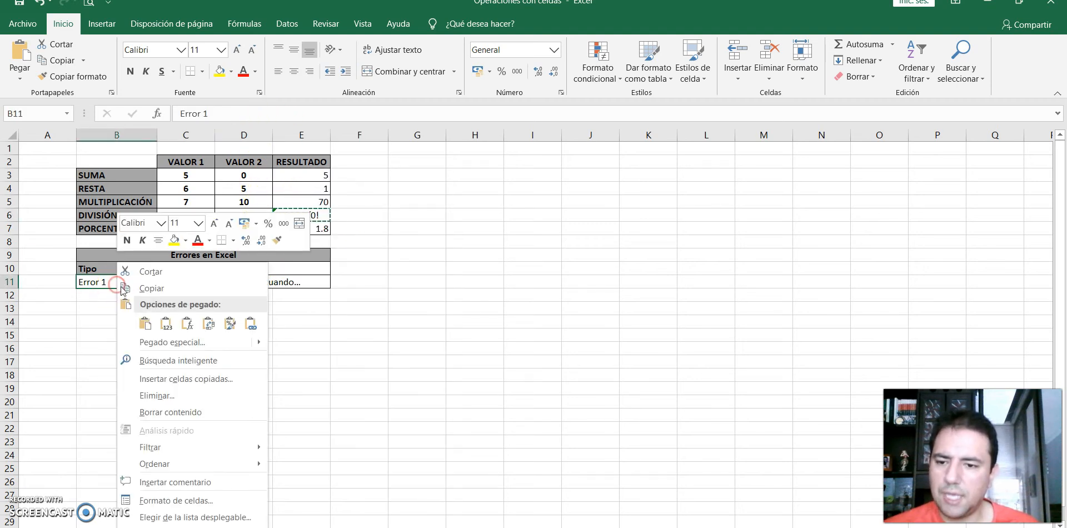
pyautogui.click(187, 324)
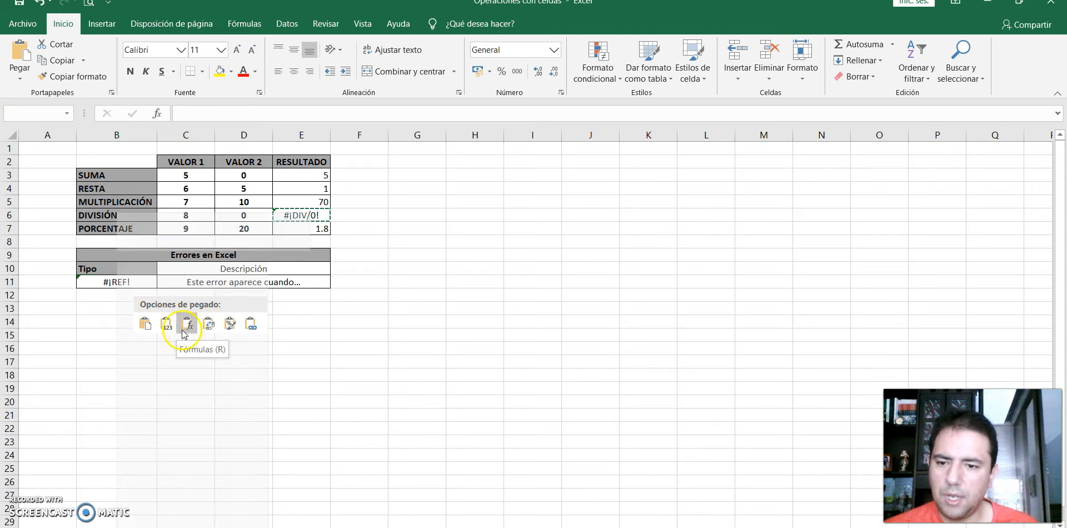
pyautogui.click(165, 328)
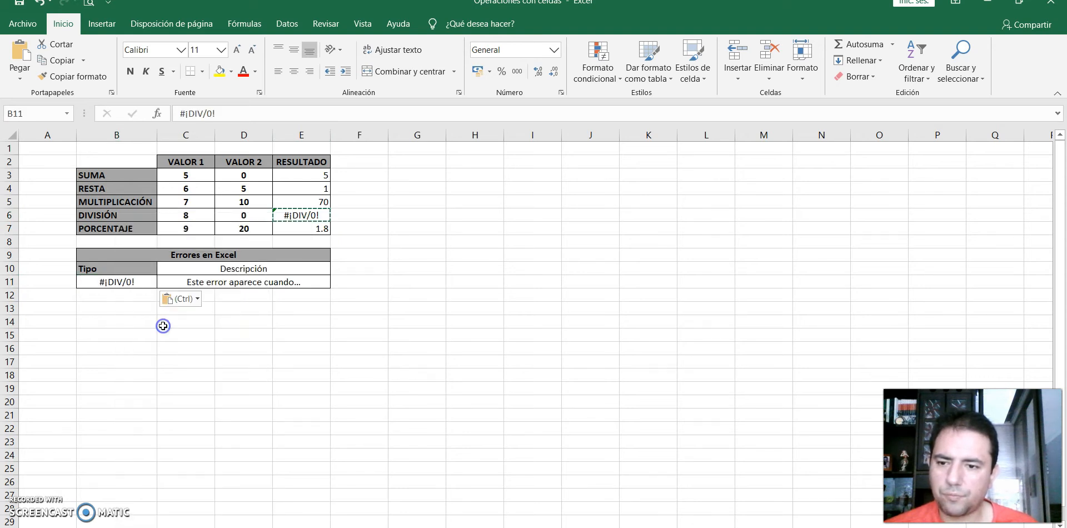
# Replace the error description in C11 with "Significa que no se puede dividir por cero".
pyautogui.click(253, 282)
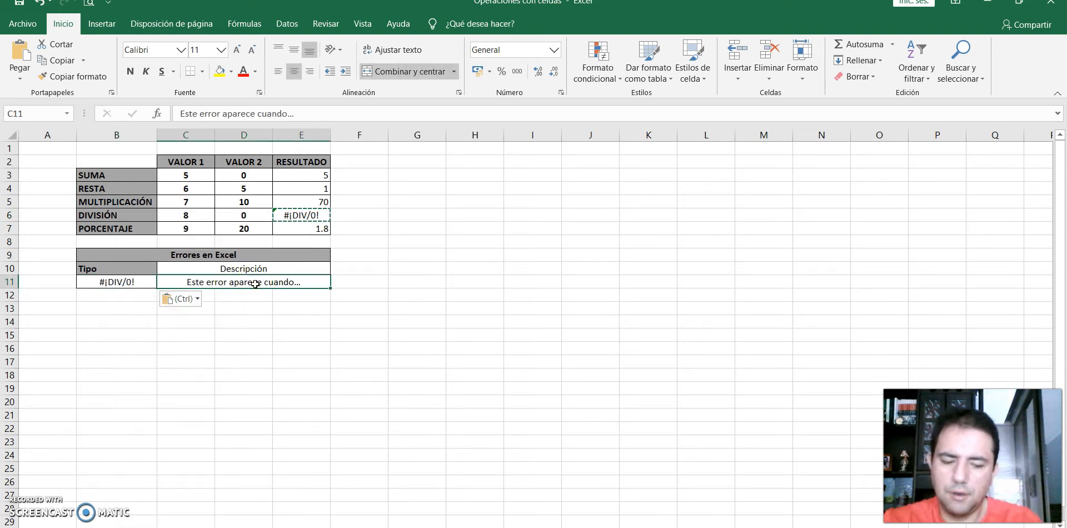
pyautogui.write('Este')
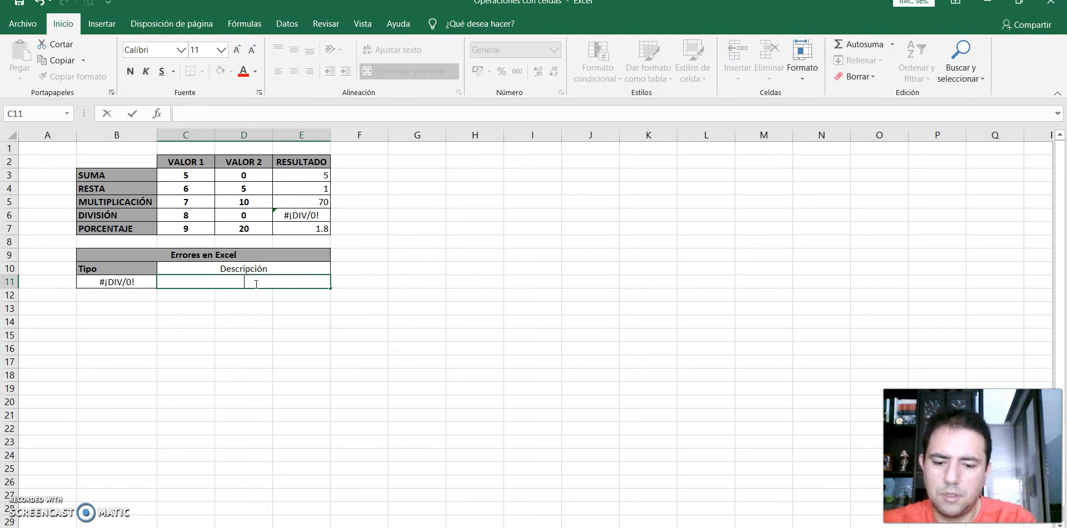
pyautogui.write('S')
pyautogui.write('ica ')
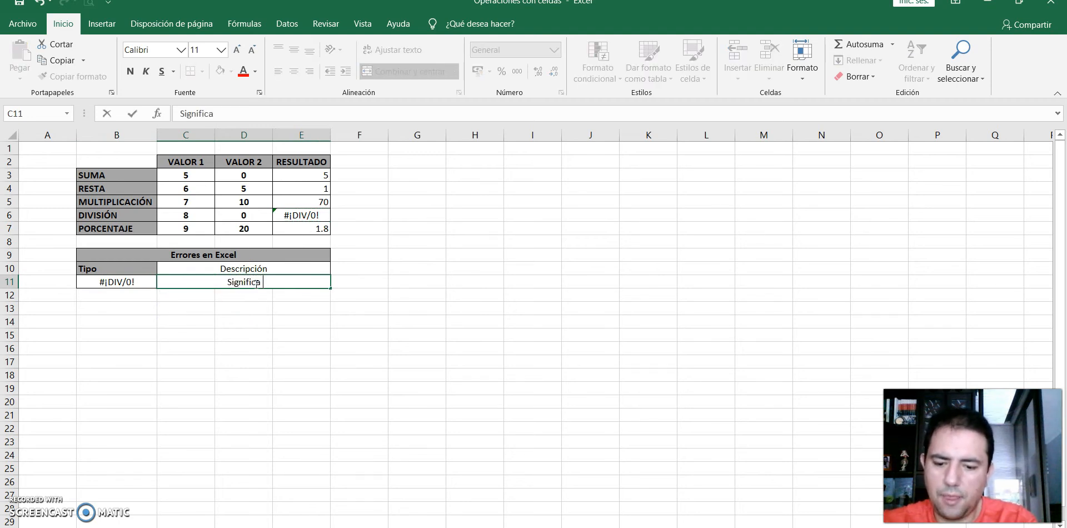
pyautogui.write('que no se ')
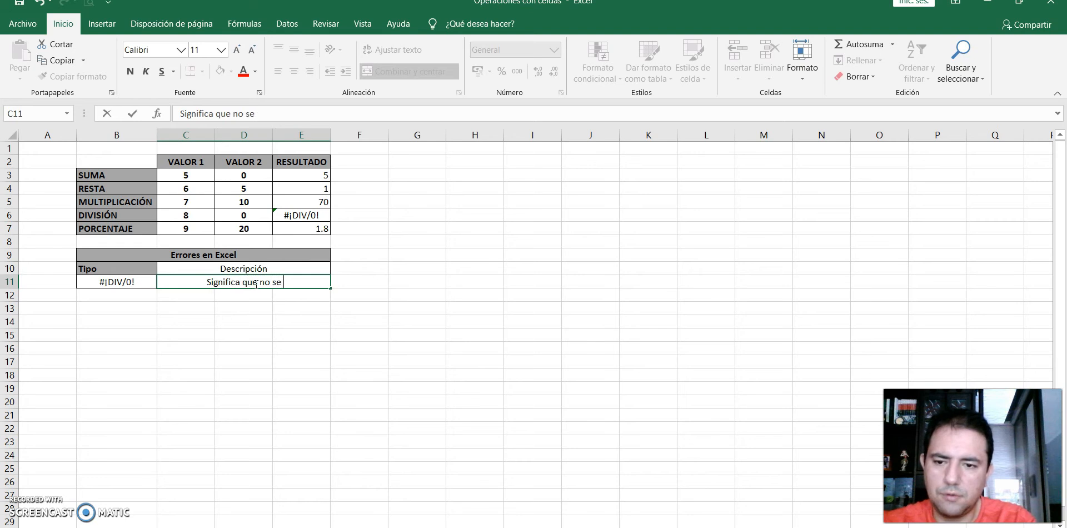
pyautogui.write('puede div')
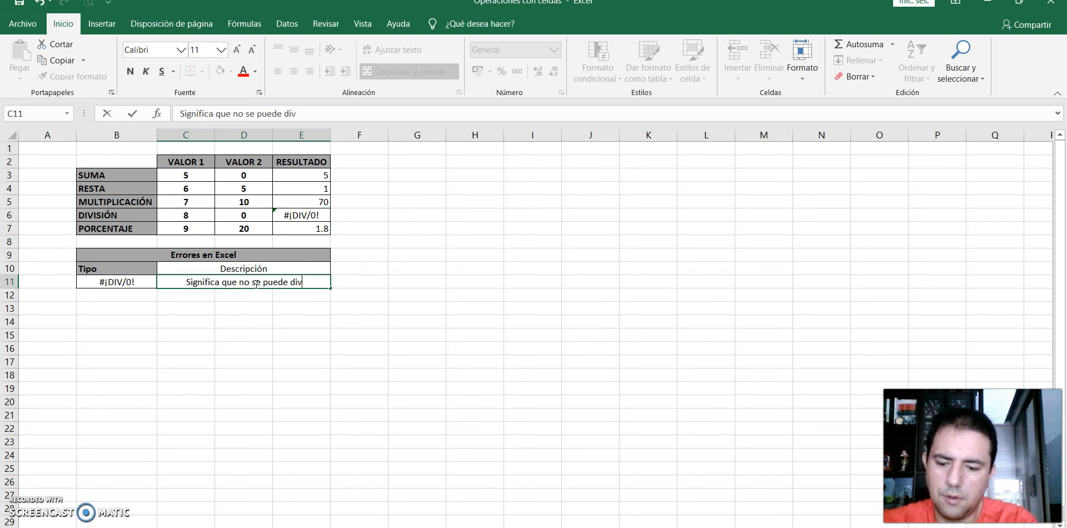
pyautogui.write('idir por cero')
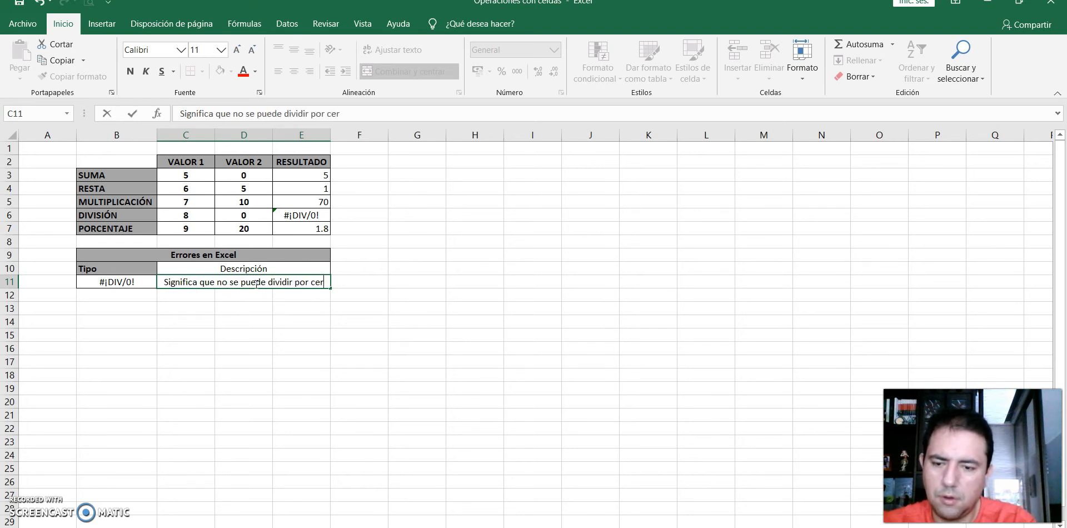
pyautogui.press('Return')
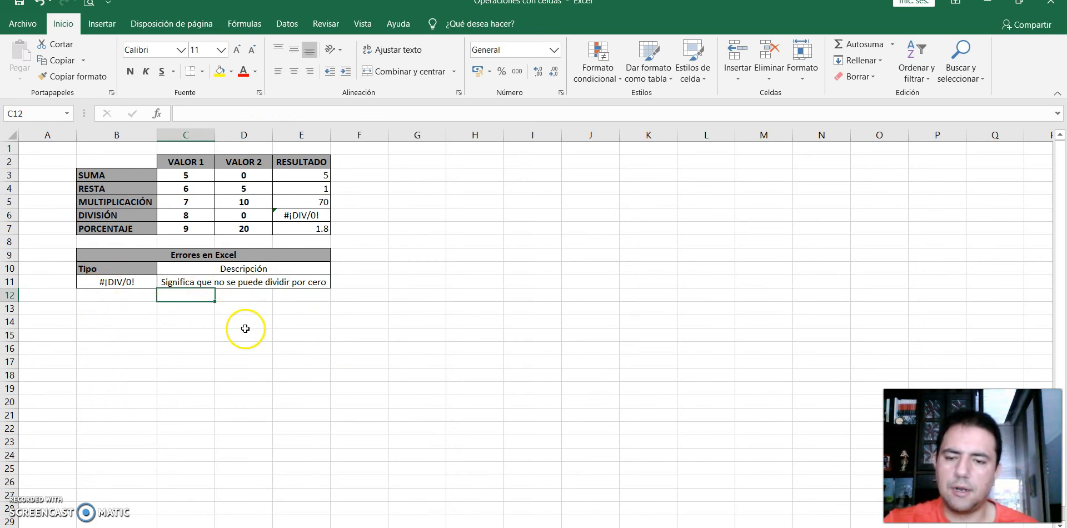
# Switch to the Word guide and read the error list instructions and item f on the inverse result column.
pyautogui.hotkey('alt', 'Tab')
pyautogui.scroll(3, 514, 426)
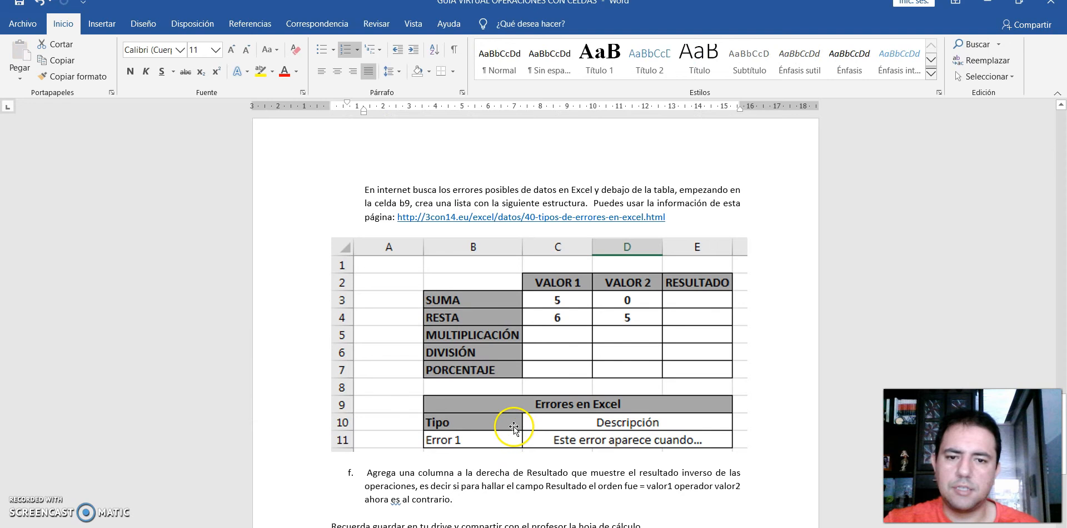
pyautogui.scroll(3, 514, 425)
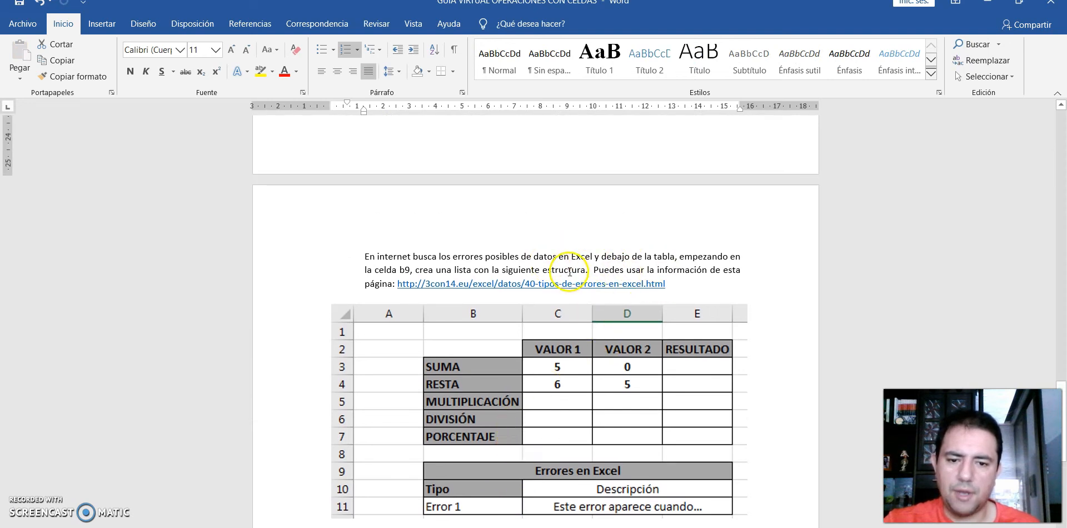
pyautogui.scroll(-15, 584, 333)
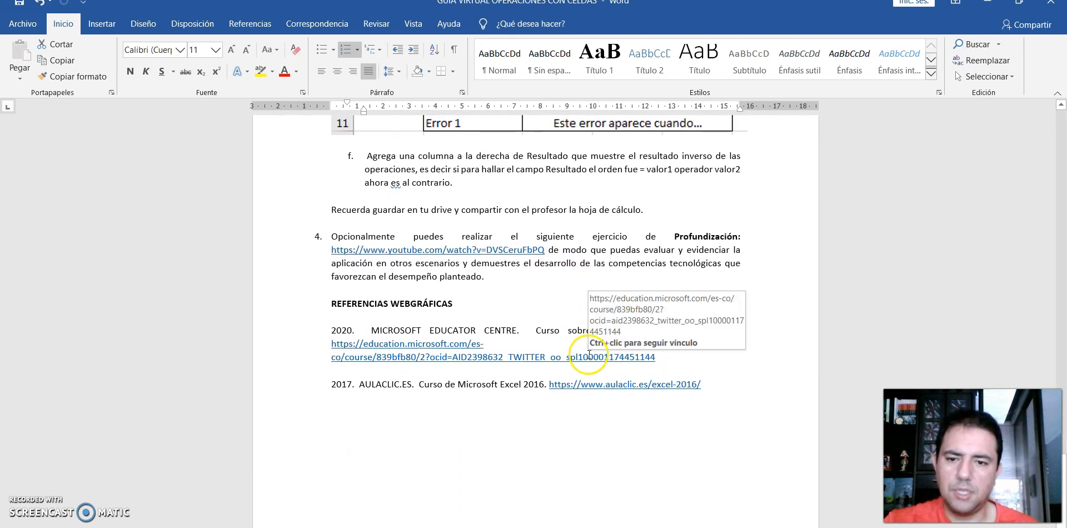
pyautogui.scroll(2, 440, 205)
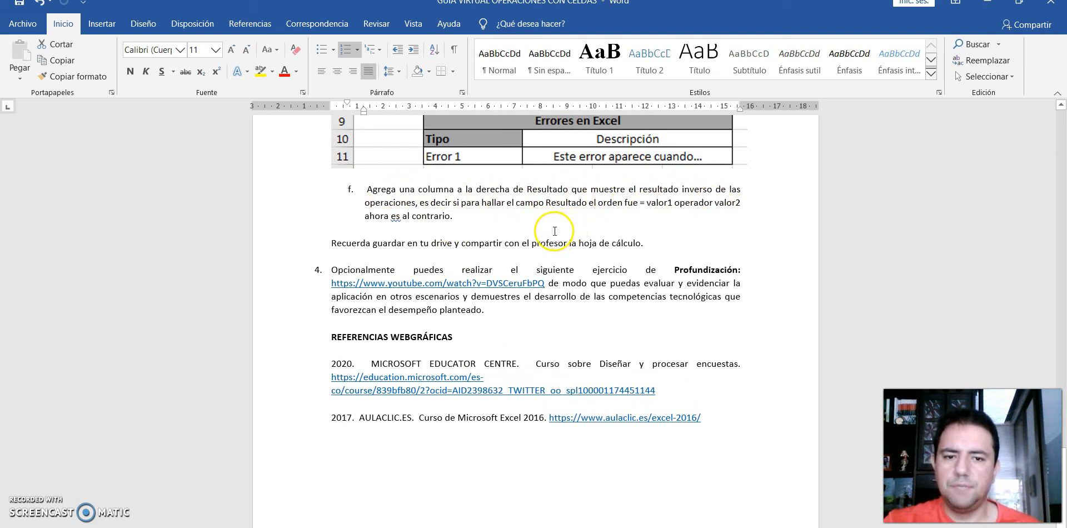
# Return to Excel, copy the RESULTADO header from E2 into F2, and fit column F's width to it.
pyautogui.hotkey('alt', 'Tab')
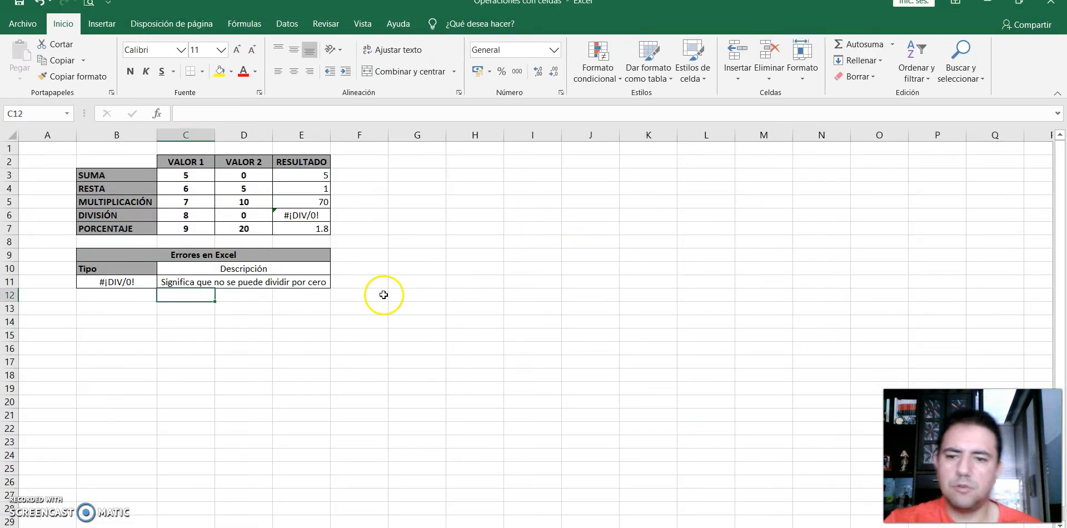
pyautogui.click(352, 162)
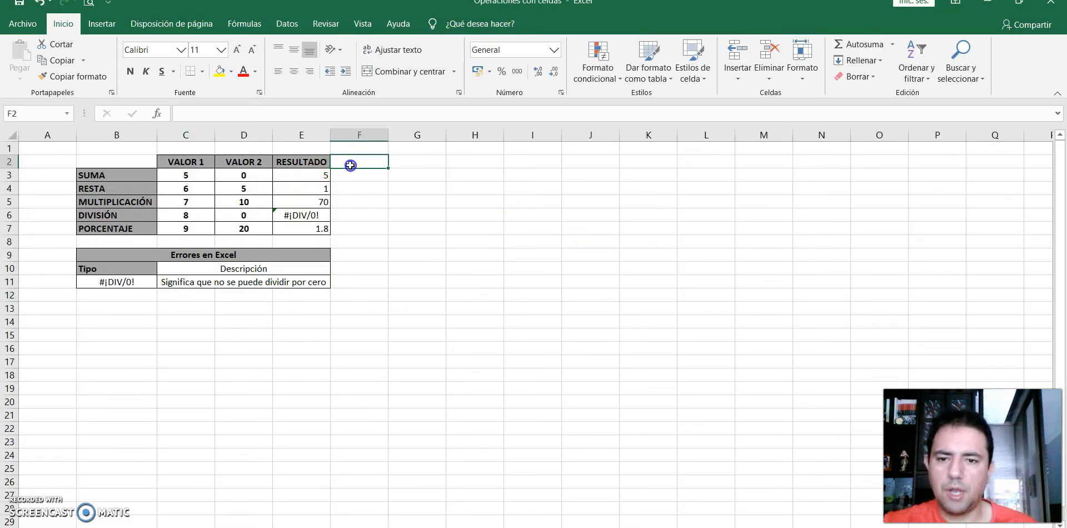
pyautogui.click(300, 163)
pyautogui.hotkey('ctrl', 'c')
pyautogui.click(382, 162)
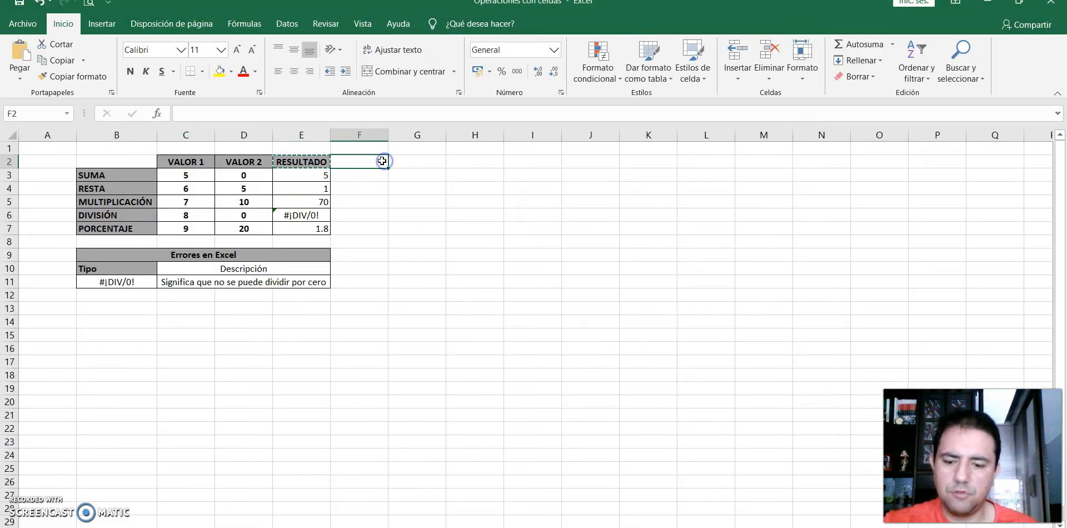
pyautogui.hotkey('ctrl', 'v')
pyautogui.moveTo(389, 135); pyautogui.dragTo(386, 135)
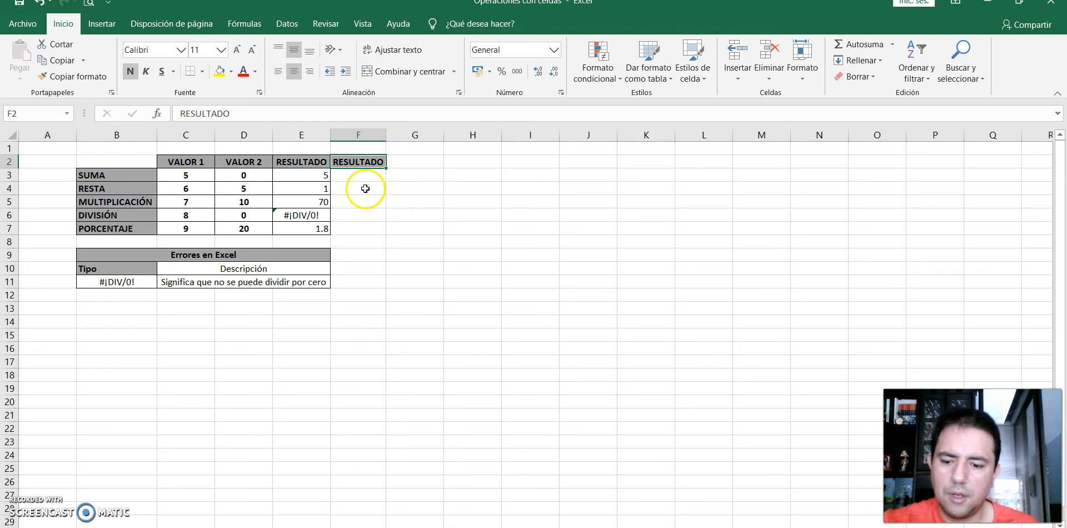
# Rename the F2 header as RESULTADO INVERSO and autofit column F to the text.
pyautogui.press('F2')
pyautogui.write('inver')
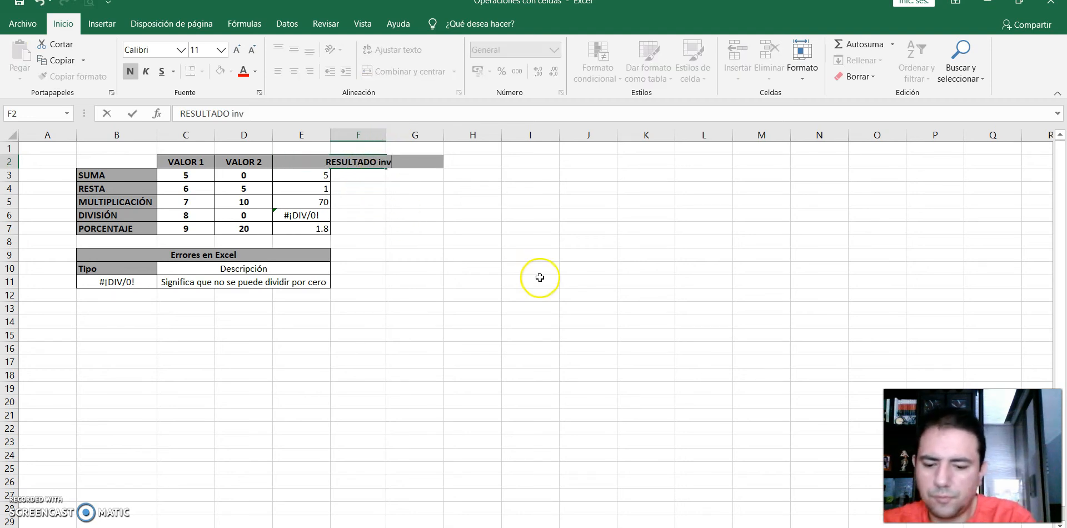
pyautogui.press('BackSpace')
pyautogui.press('BackSpace')
pyautogui.press('BackSpace')
pyautogui.press('BackSpace')
pyautogui.press('BackSpace')
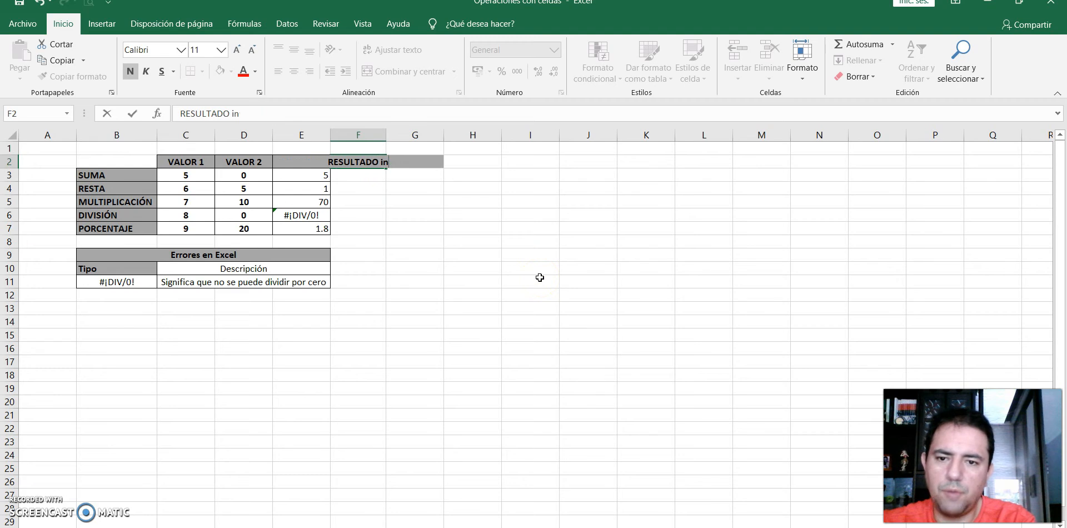
pyautogui.write('INVERSO')
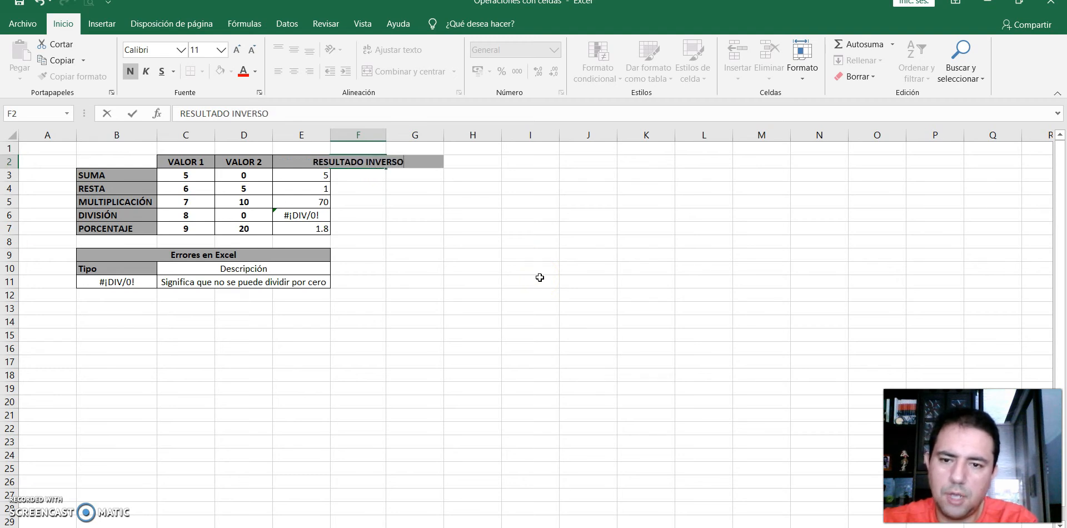
pyautogui.press('Return')
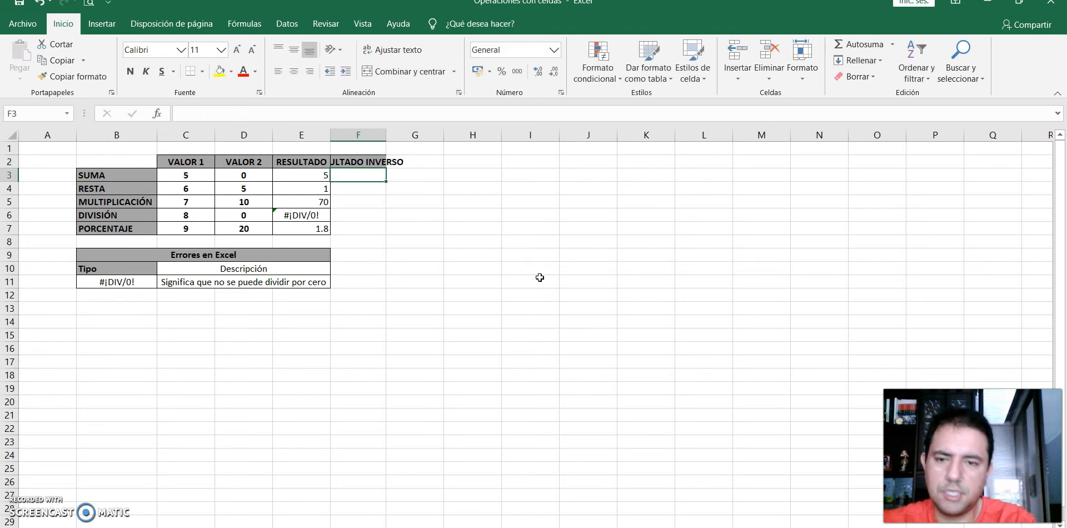
pyautogui.doubleClick(386, 135)
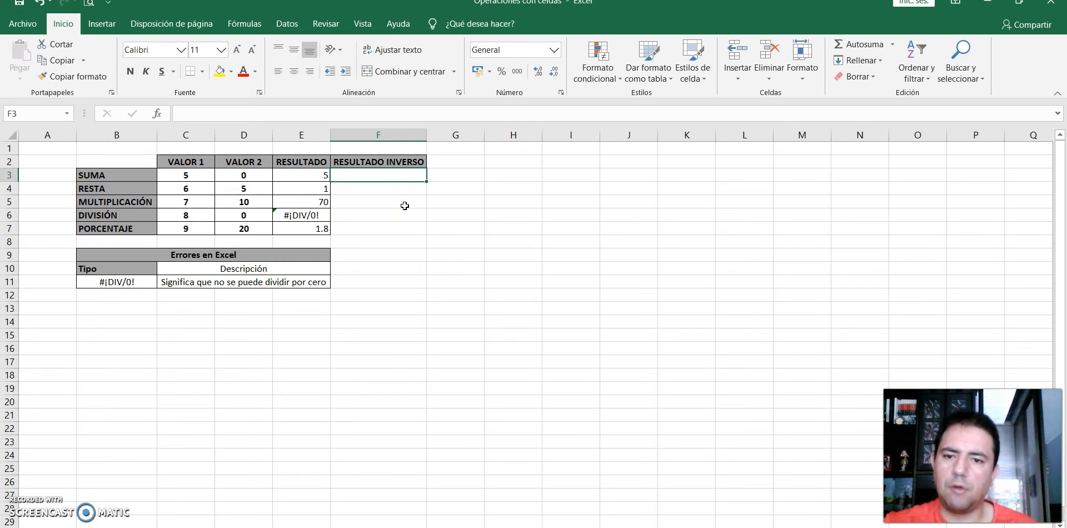
# Apply borders to all cells in F3:F7 of the RESULTADO INVERSO column.
pyautogui.moveTo(412, 174); pyautogui.dragTo(393, 229)
pyautogui.click(202, 71)
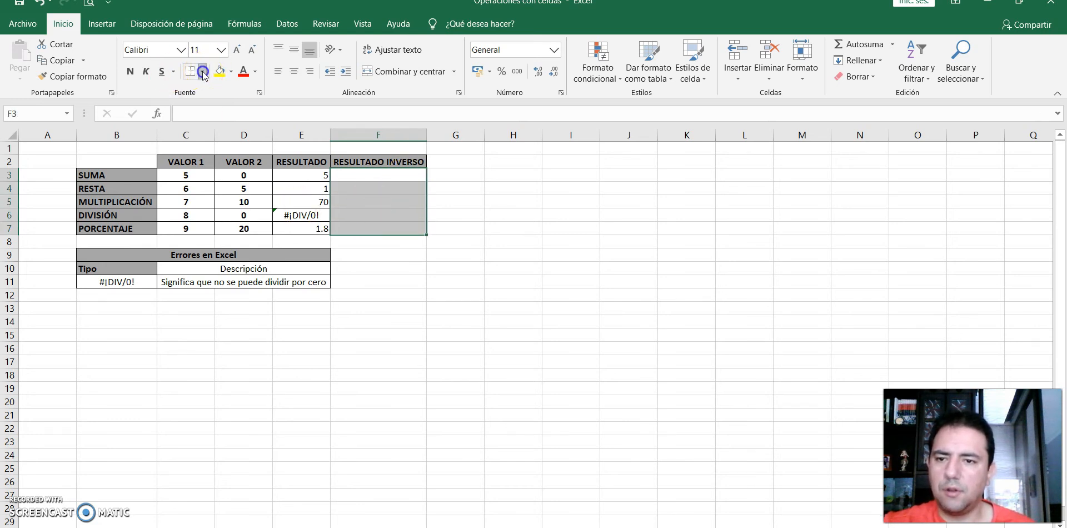
pyautogui.click(237, 192)
pyautogui.click(378, 251)
# Check the SUMA formula in E3, then enter the inverse formula =D3+C3 in F3.
pyautogui.click(361, 179)
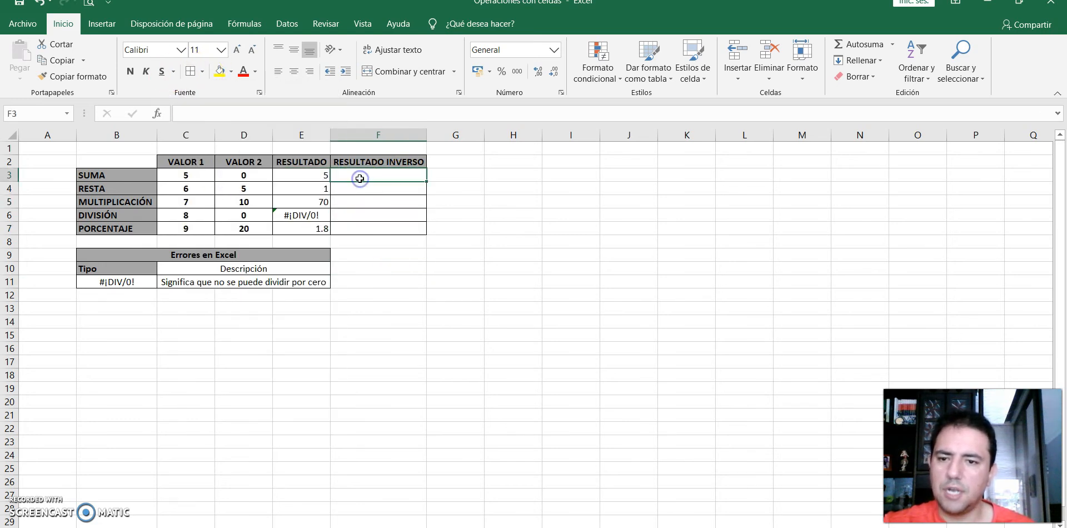
pyautogui.click(298, 175)
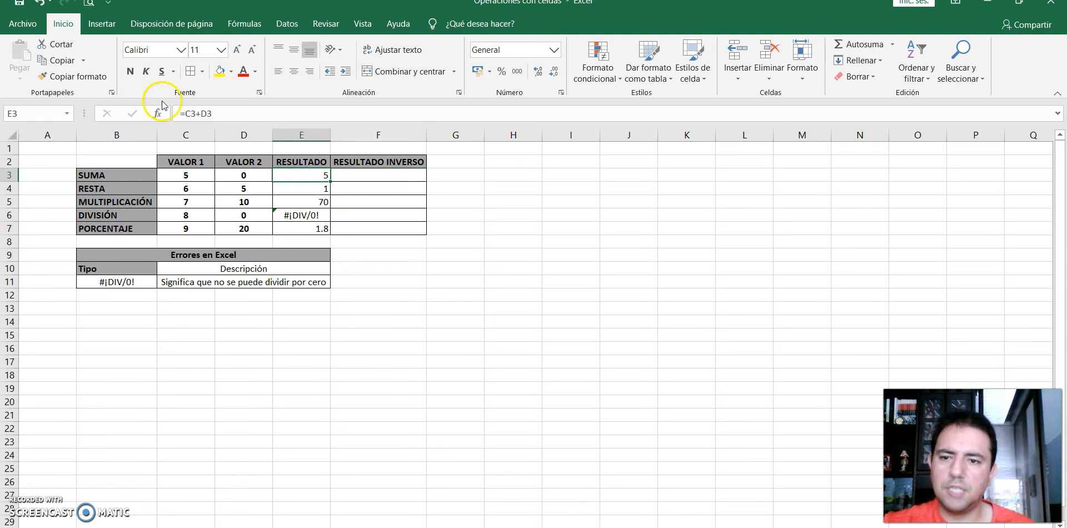
pyautogui.click(354, 179)
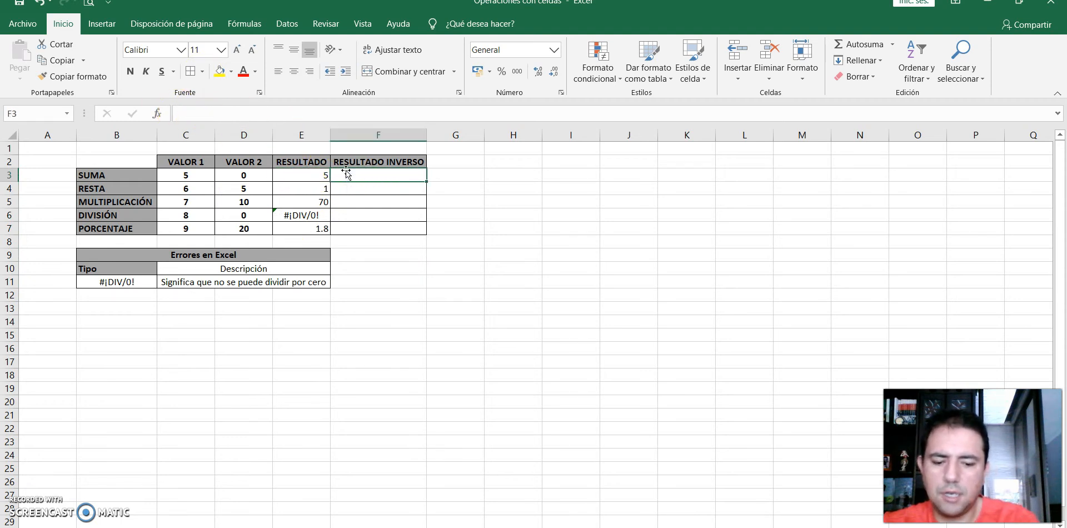
pyautogui.write('=')
pyautogui.click(246, 175)
pyautogui.write('+')
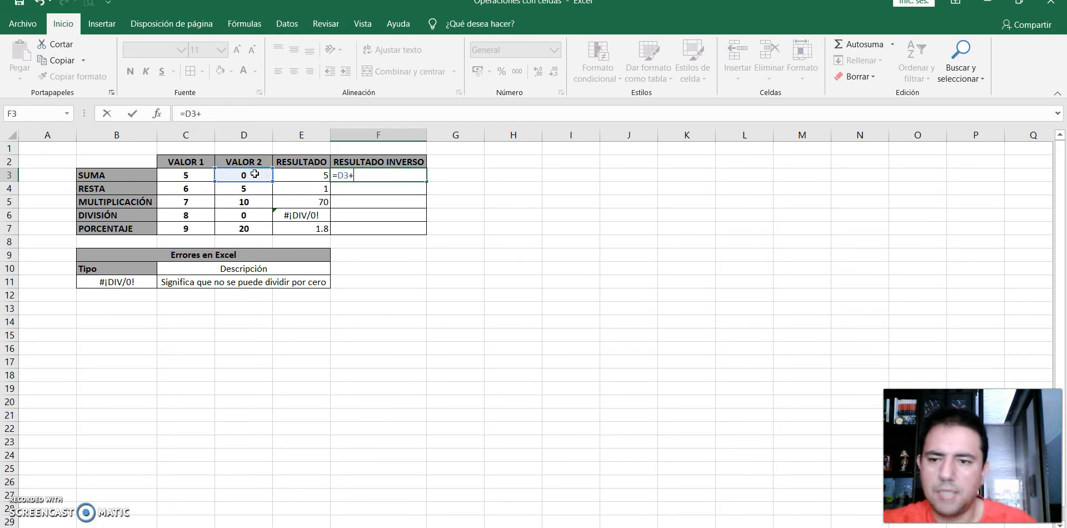
pyautogui.click(195, 174)
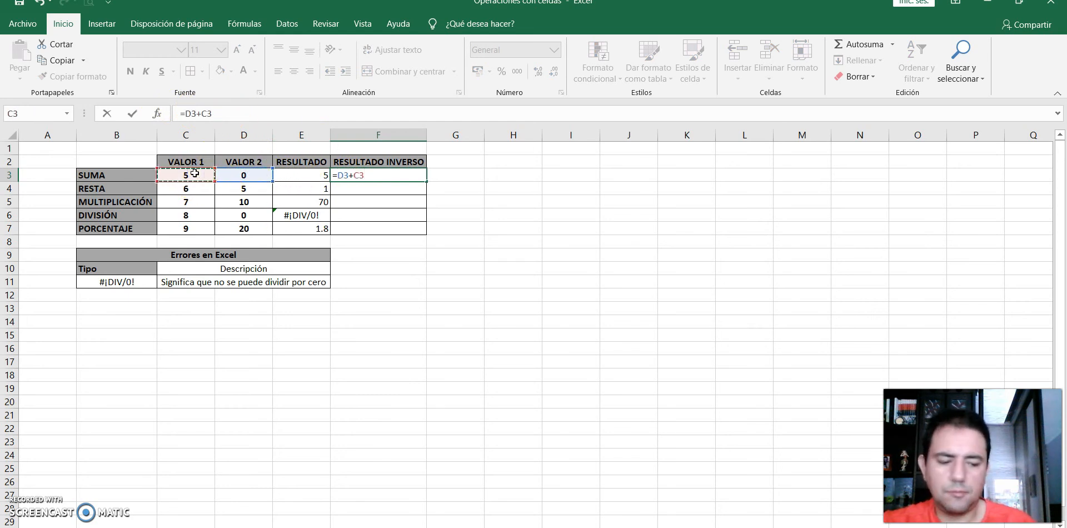
pyautogui.press('Return')
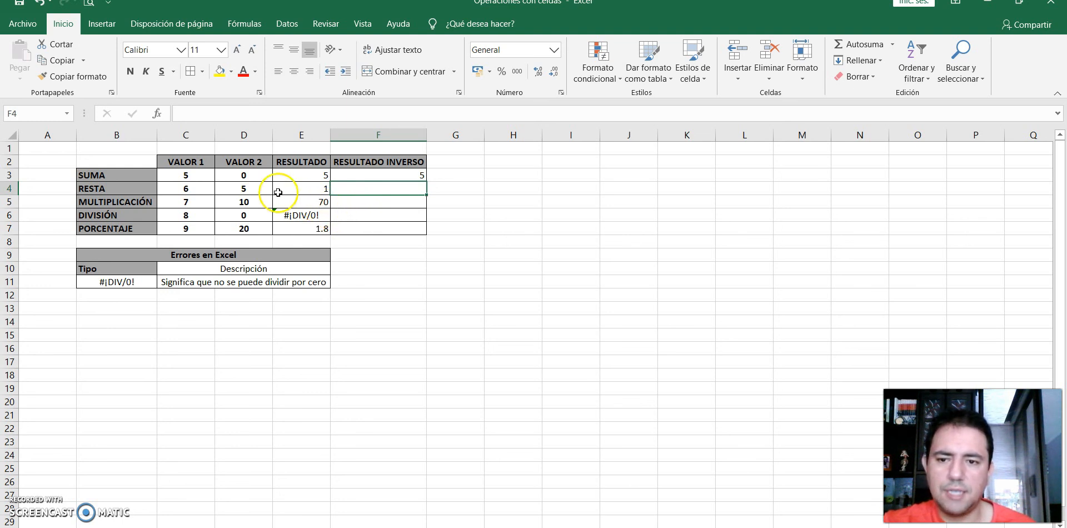
# Fill the F3 formula down the RESULTADO INVERSO column through F6.
pyautogui.click(414, 175)
pyautogui.moveTo(425, 182); pyautogui.dragTo(425, 228)
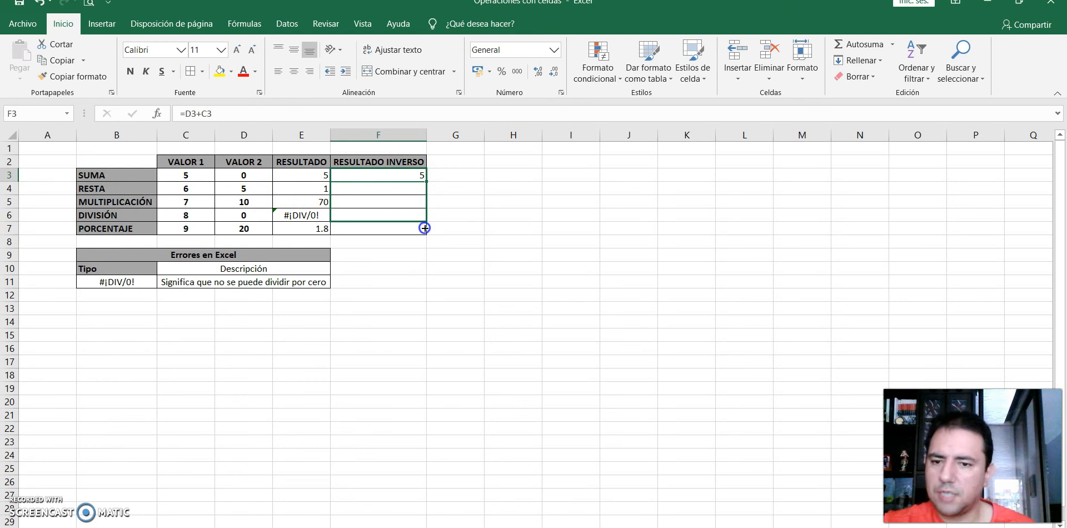
pyautogui.moveTo(425, 228); pyautogui.dragTo(423, 225)
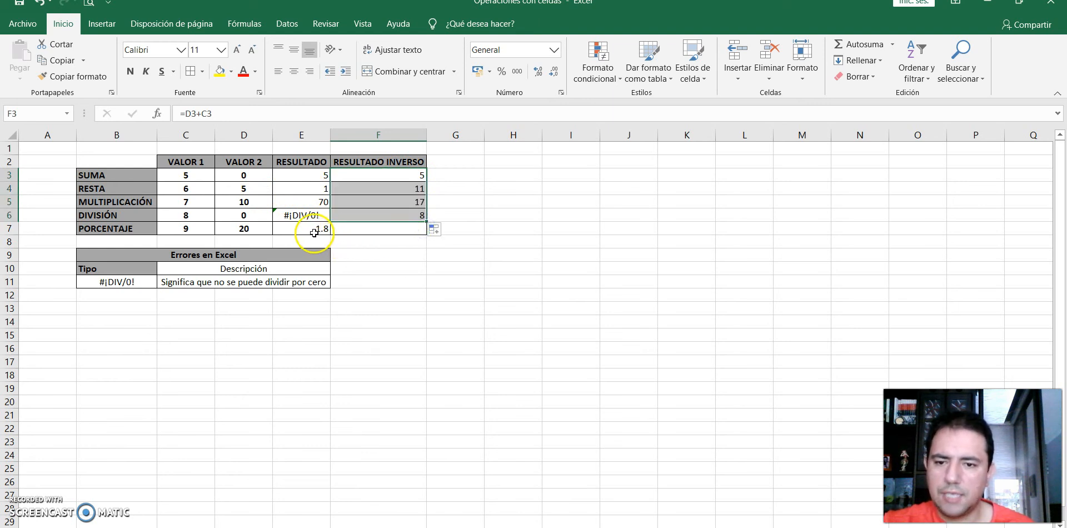
# Change the RESTA inverse formula in F4 to =D4-C4.
pyautogui.click(383, 177)
pyautogui.click(384, 191)
pyautogui.click(199, 114)
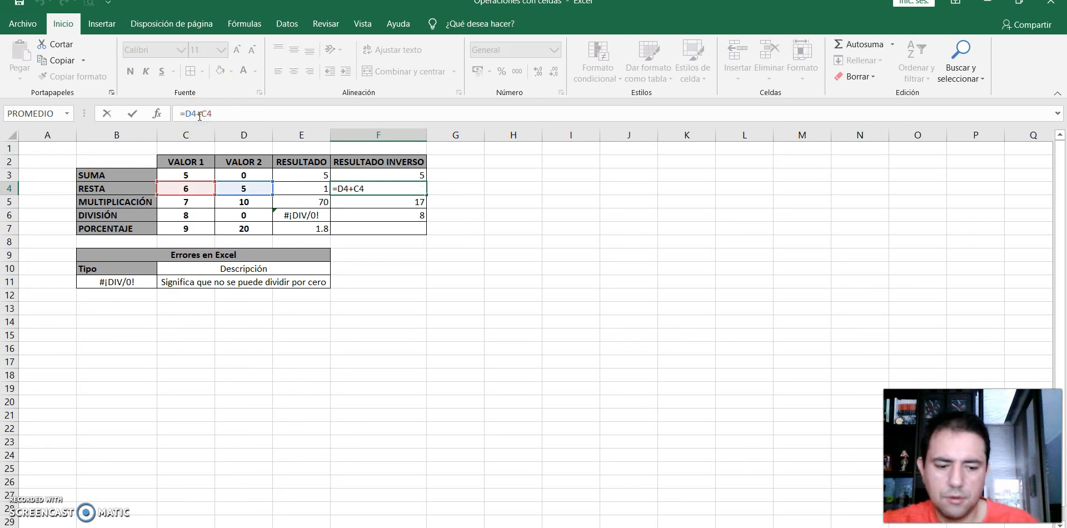
pyautogui.press('BackSpace')
pyautogui.write('-')
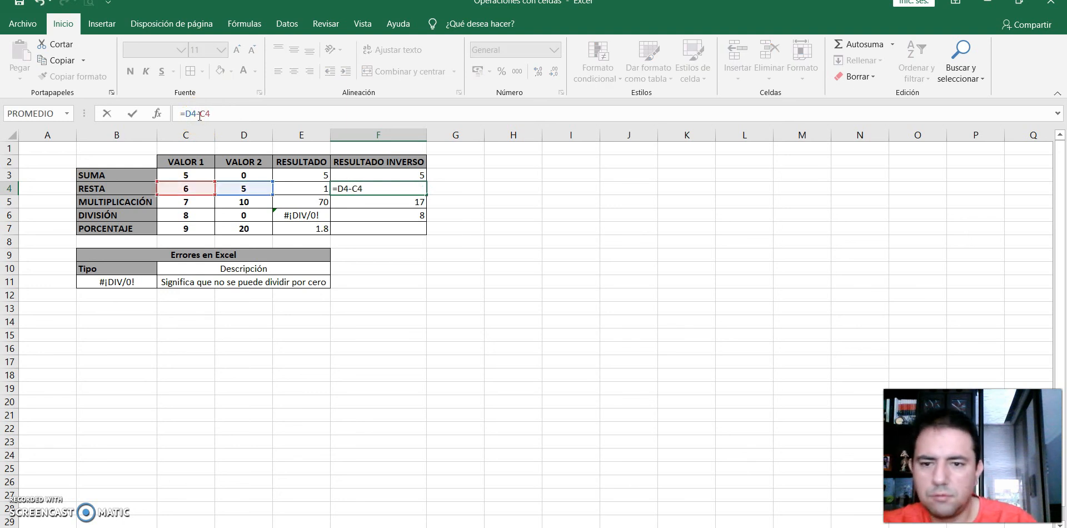
pyautogui.press('Return')
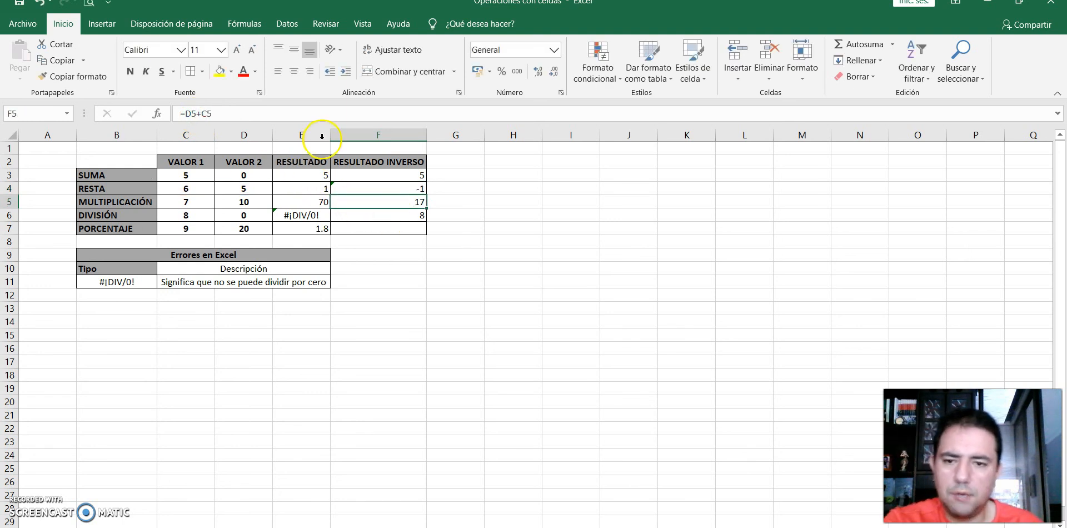
# Change the MULTIPLICACIÓN inverse formula in F5 to =D5*C5.
pyautogui.click(201, 115)
pyautogui.press('BackSpace')
pyautogui.write('*')
pyautogui.press('Return')
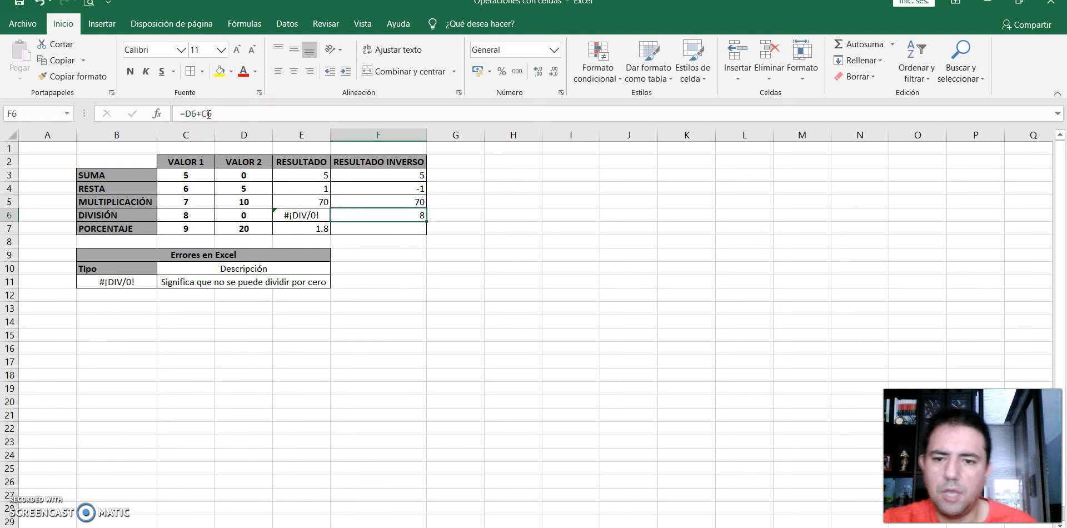
# Change the DIVISIÓN inverse formula in F6 to =D6/C6 and review the cell.
pyautogui.click(200, 114)
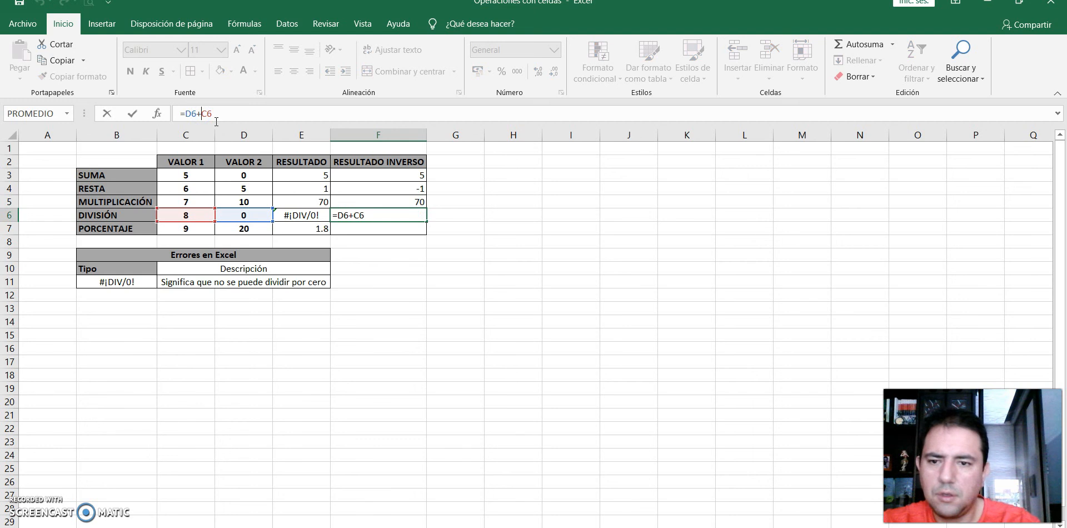
pyautogui.press('BackSpace')
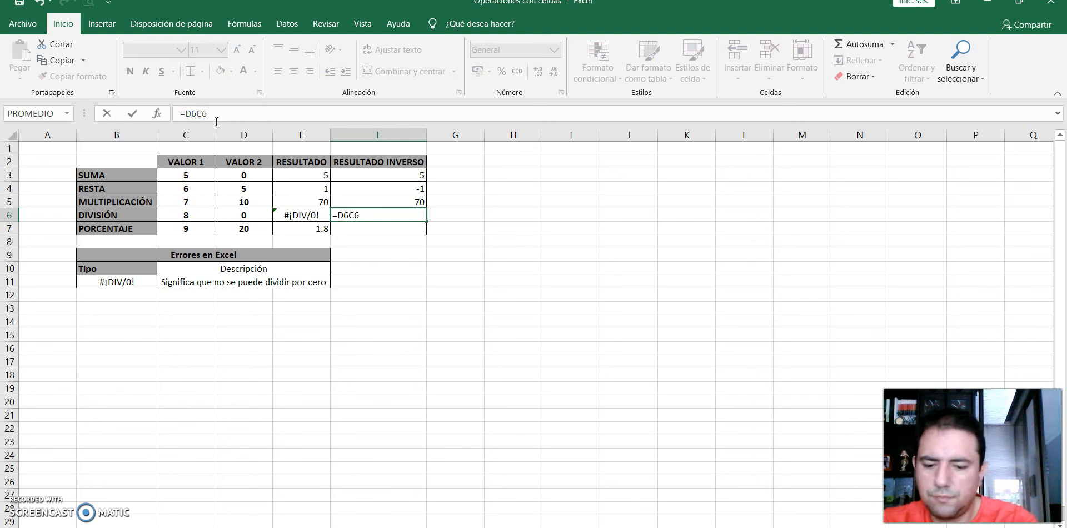
pyautogui.write('/')
pyautogui.press('Return')
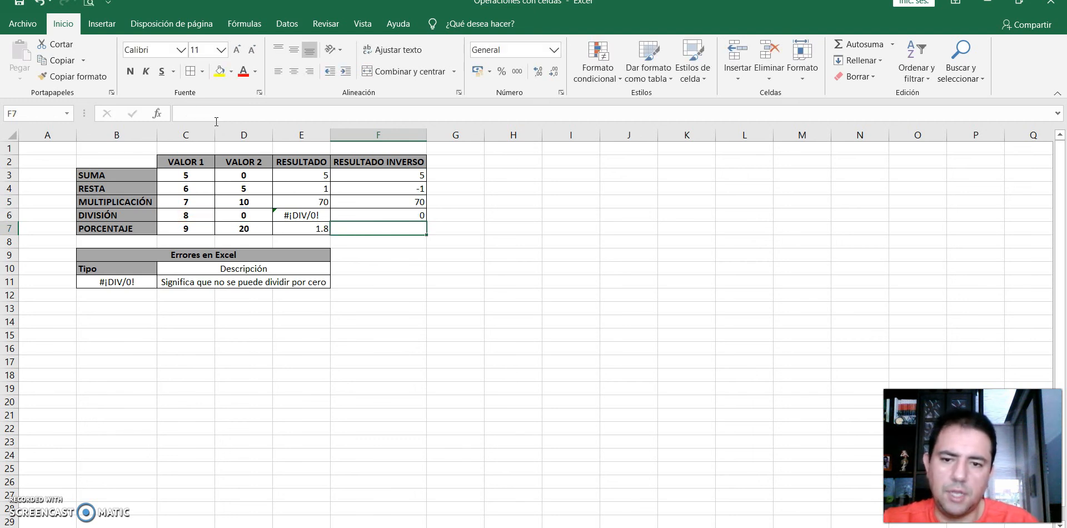
pyautogui.click(398, 216)
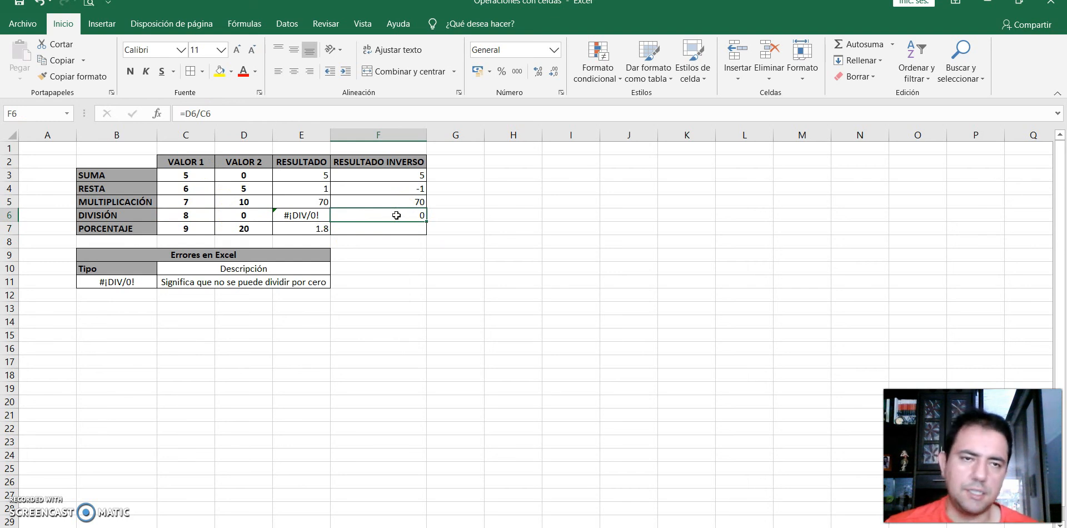
# Check the PORCENTAJE formula in E7, then enter the inverse formula =C7*0.2 in F7.
pyautogui.click(392, 234)
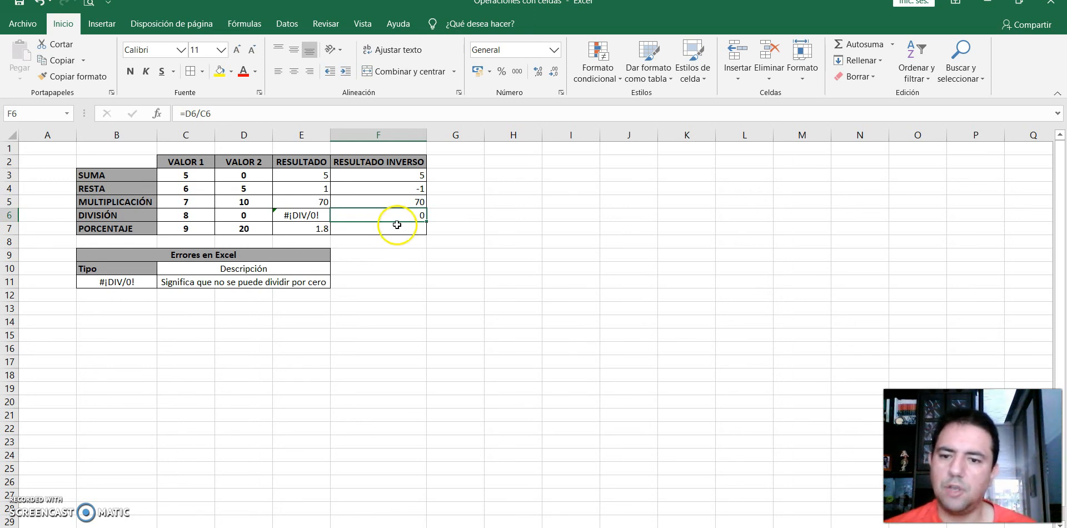
pyautogui.click(393, 234)
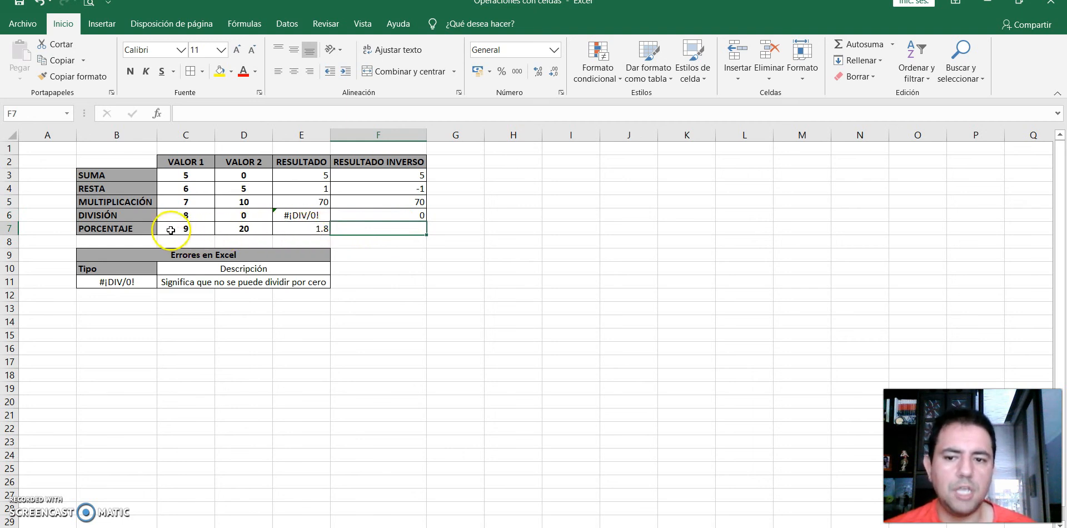
pyautogui.click(318, 229)
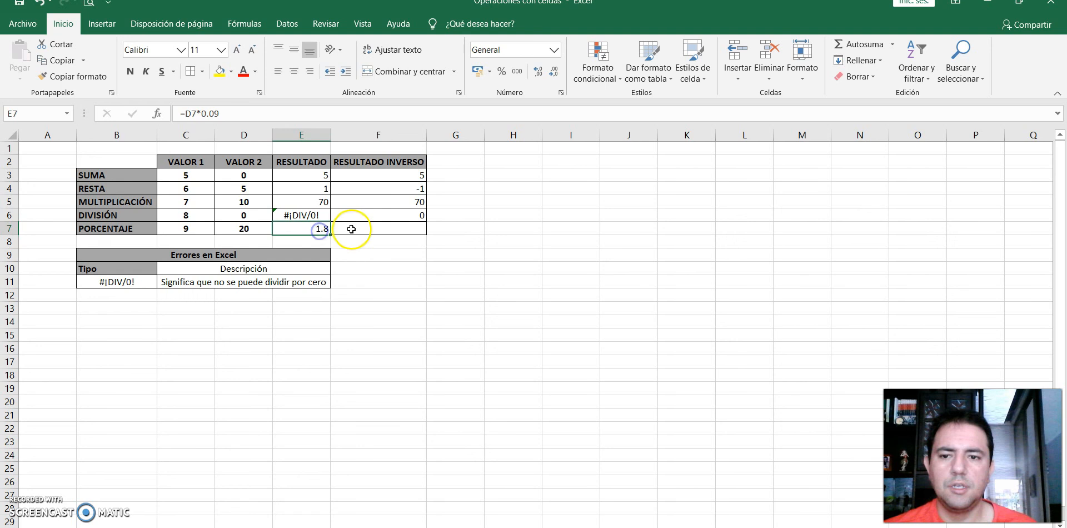
pyautogui.click(365, 226)
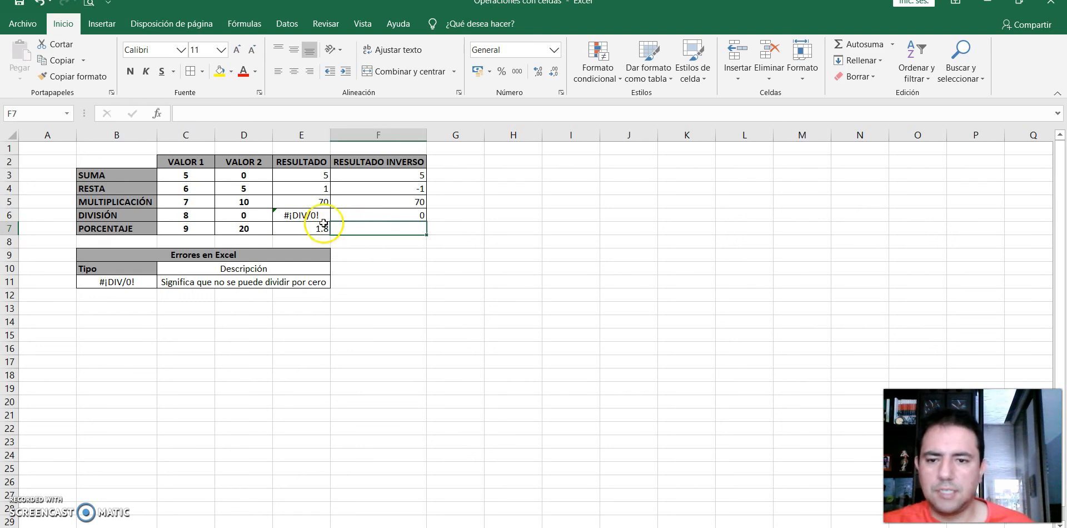
pyautogui.write('=')
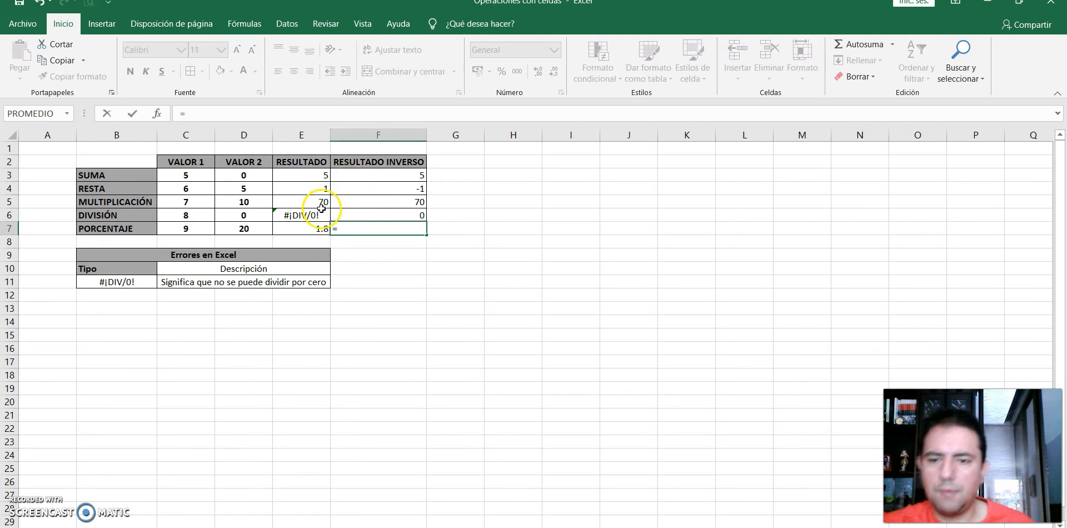
pyautogui.click(192, 229)
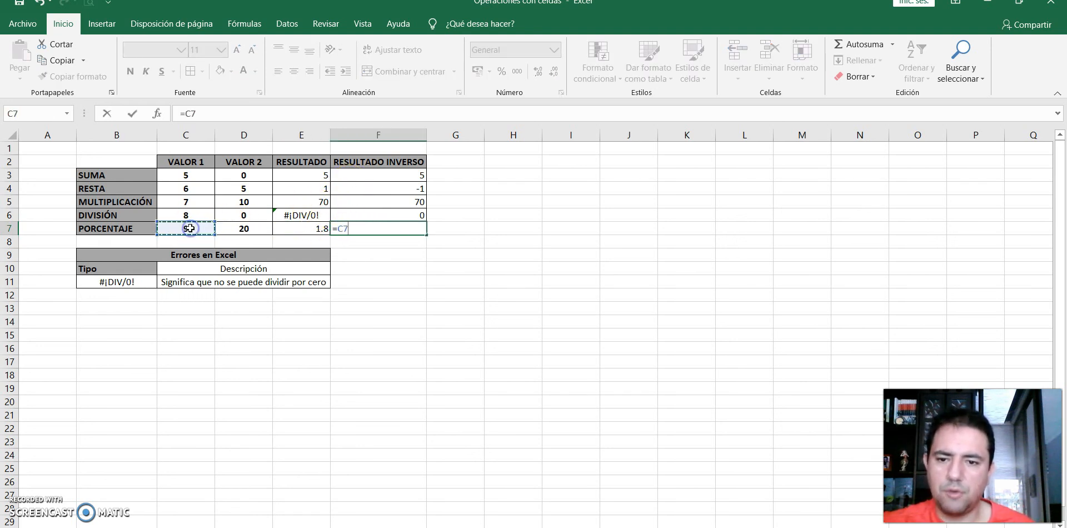
pyautogui.write('*')
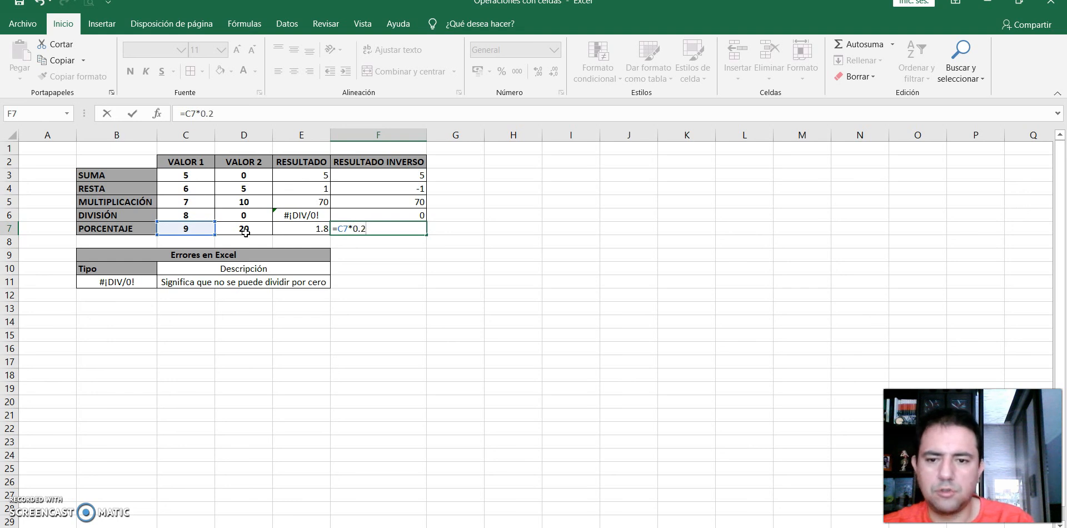
pyautogui.press('Return')
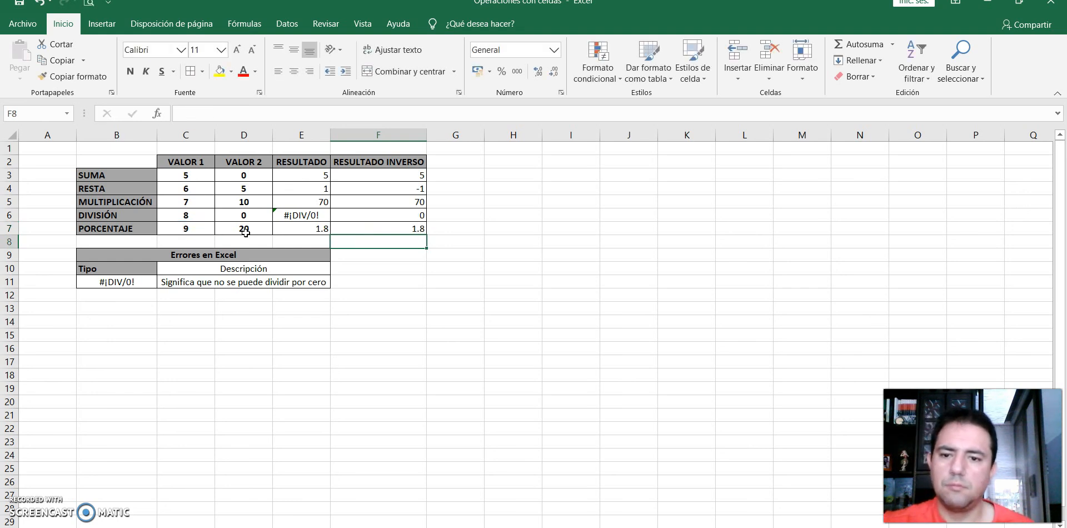
# Compare the PORCENTAJE formulas in E7 and F7 with the row's VALOR 1 and VALOR 2 entries.
pyautogui.click(355, 227)
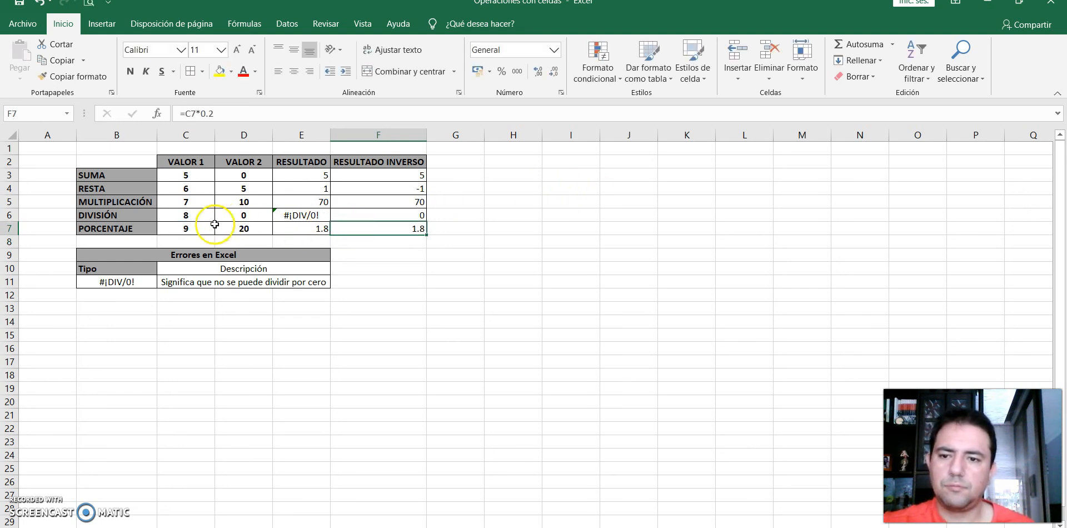
pyautogui.click(240, 229)
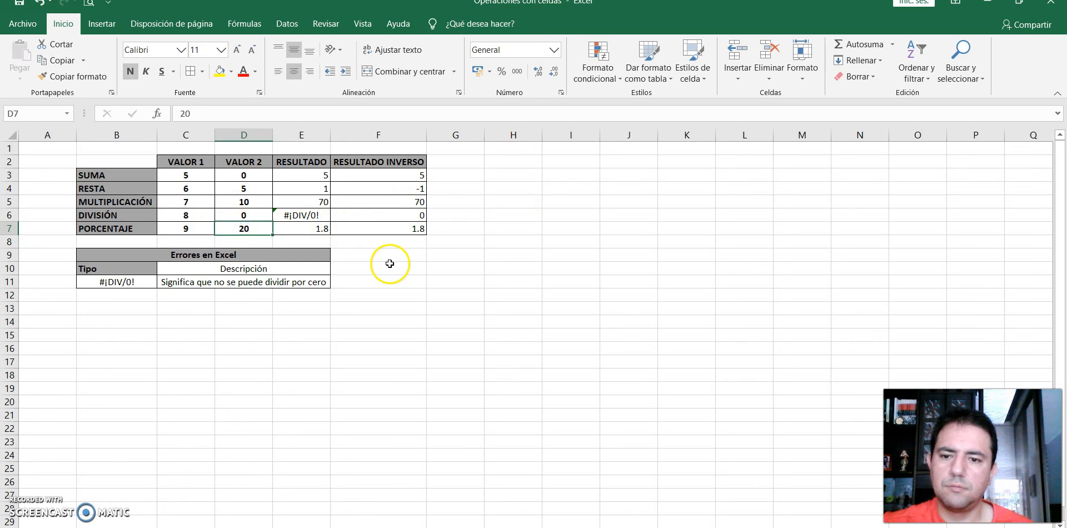
pyautogui.click(305, 230)
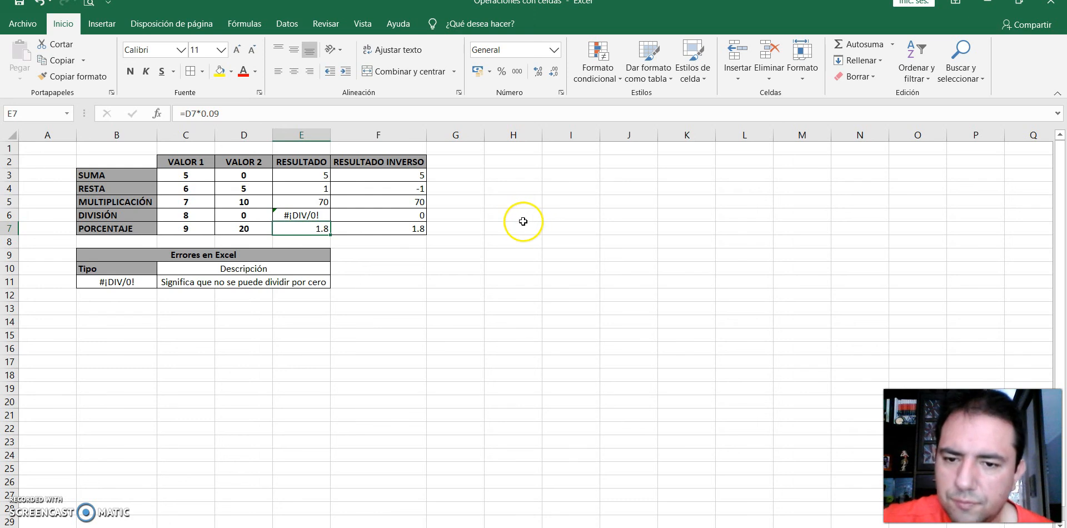
pyautogui.click(426, 259)
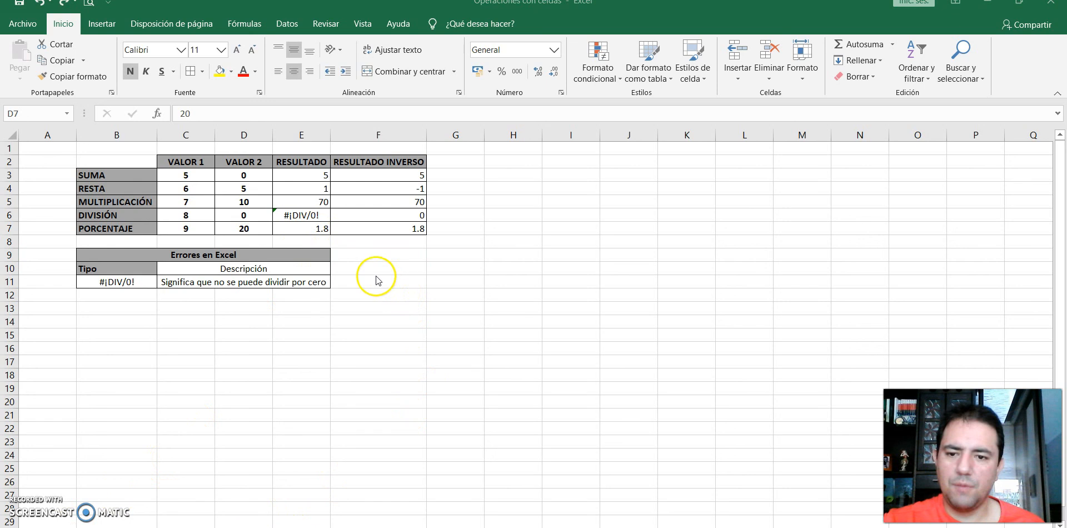
pyautogui.click(325, 229)
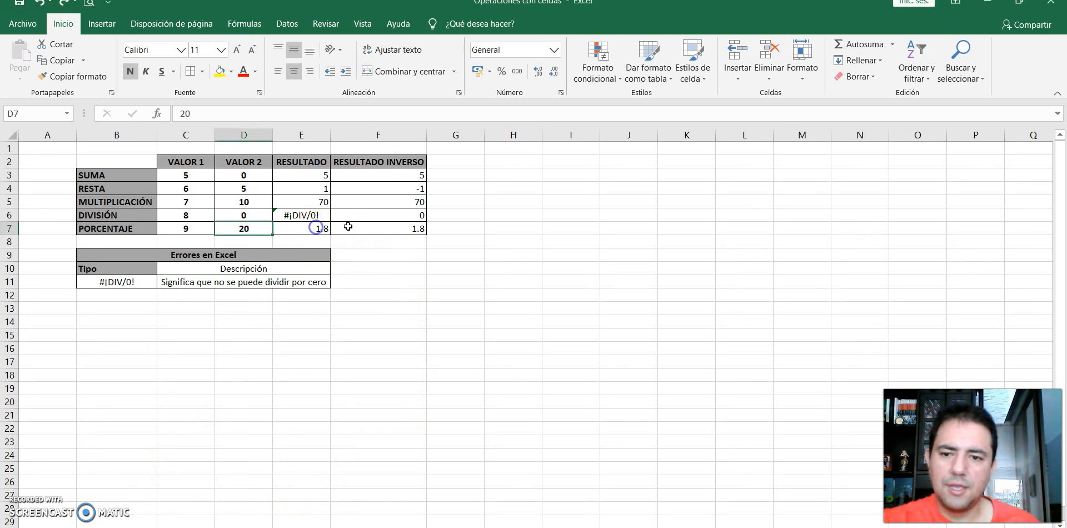
pyautogui.click(362, 229)
pyautogui.click(318, 227)
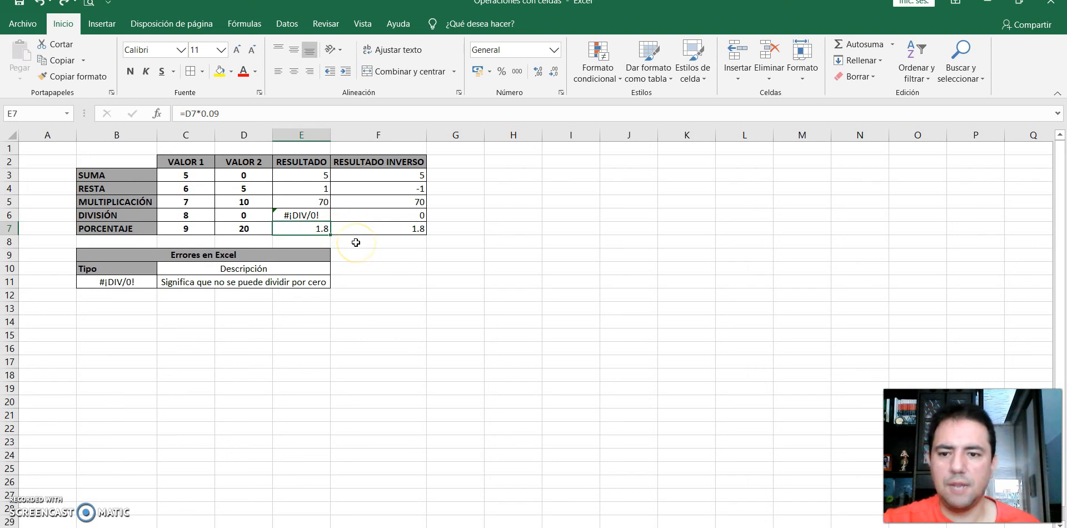
pyautogui.click(370, 231)
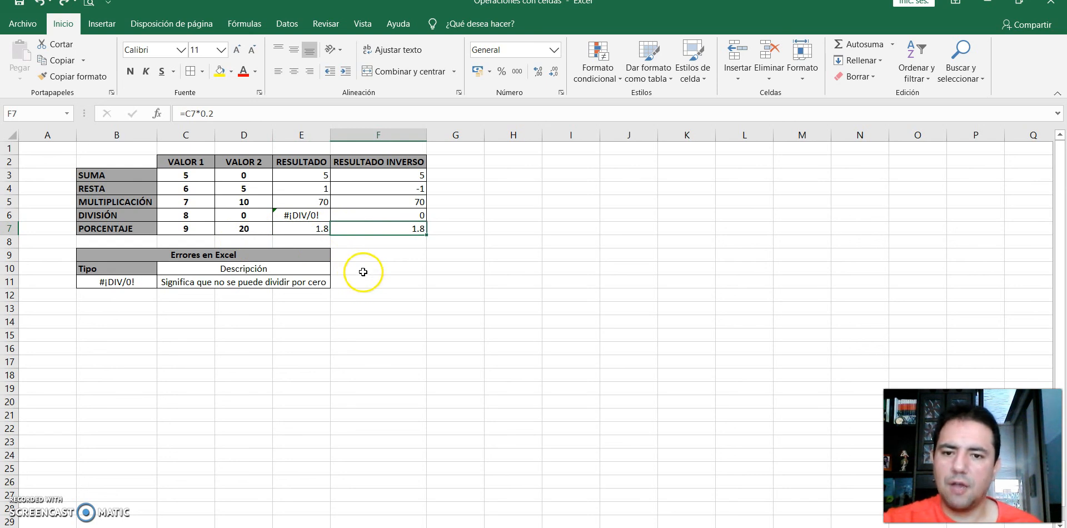
# Switch to the Word guide and review the saving and sharing reminder and the optional Profundización exercise in item 4.
pyautogui.hotkey('alt', 'Tab')
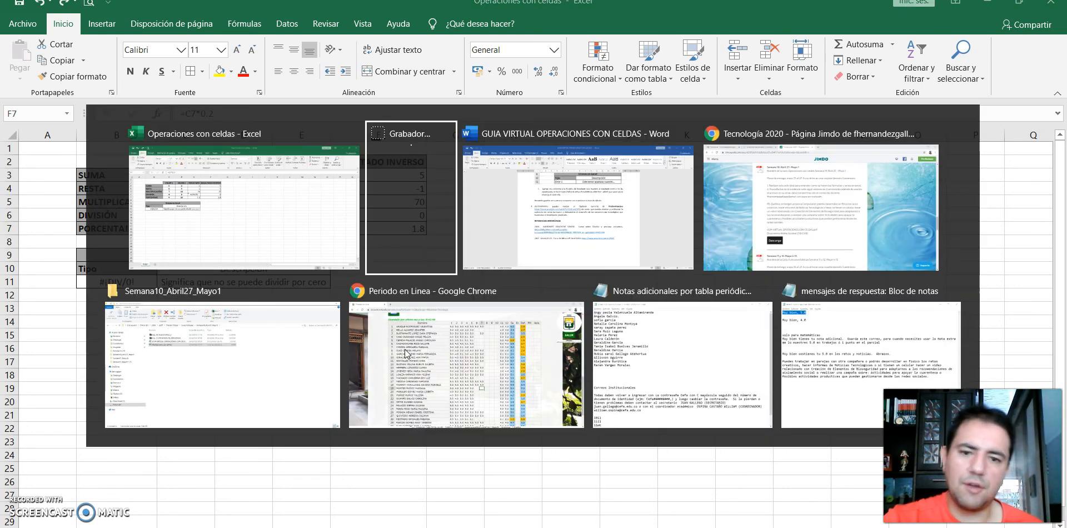
pyautogui.hotkey('alt', 'Tab')
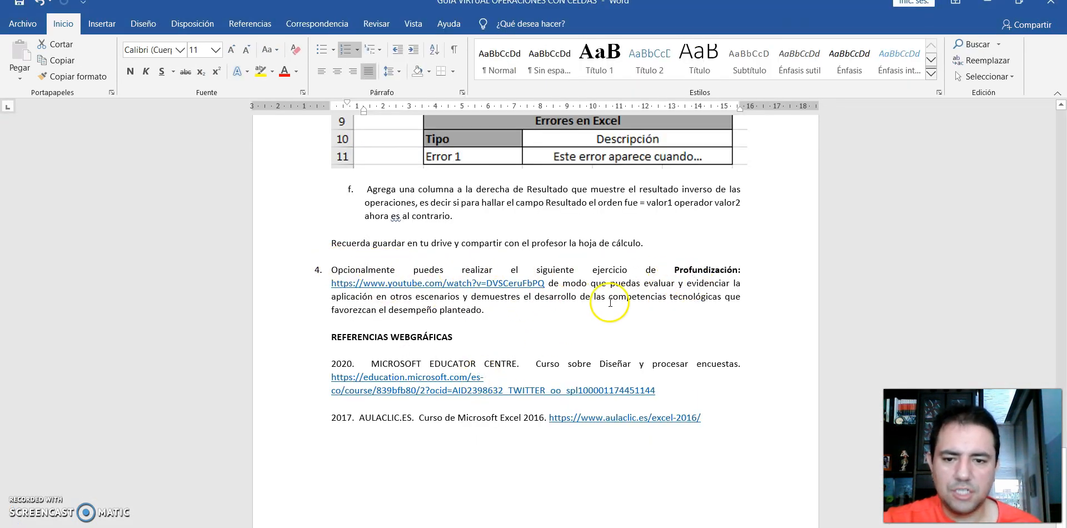
pyautogui.click(567, 294)
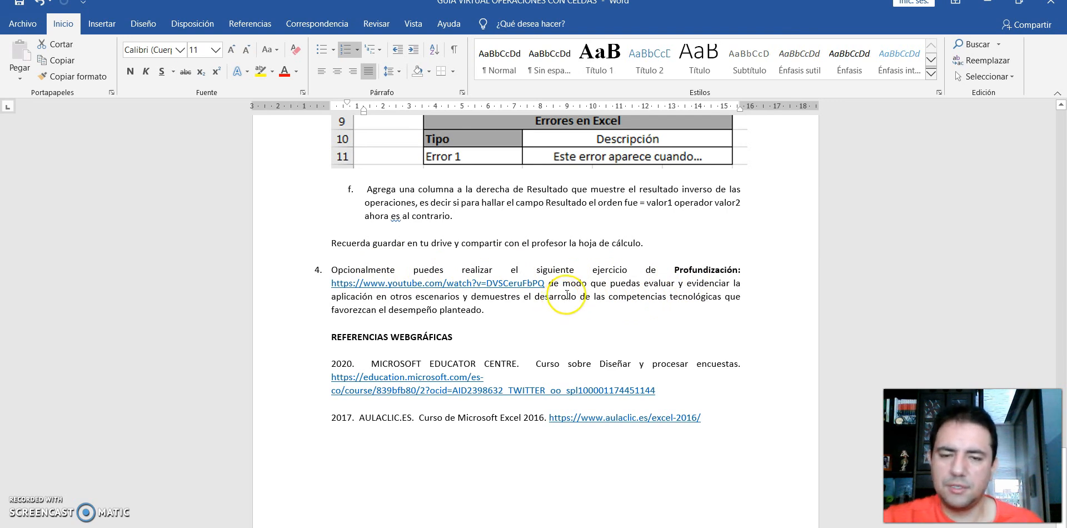